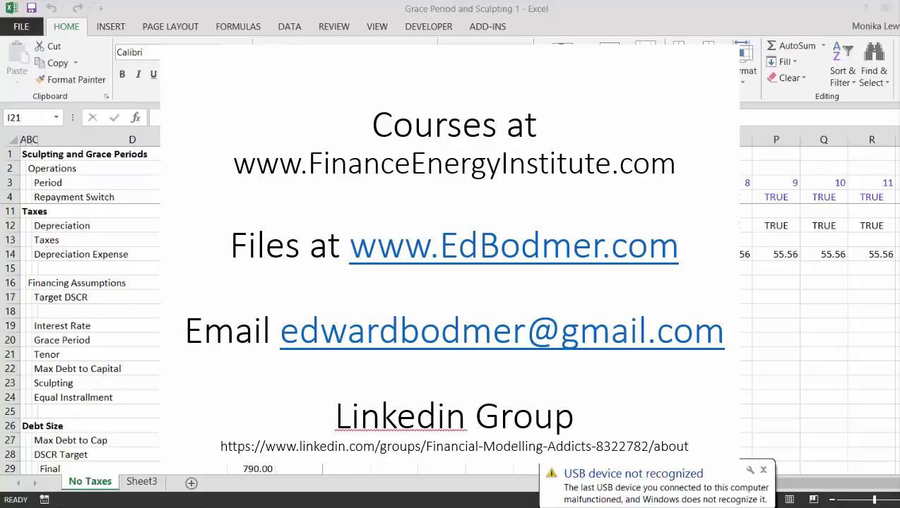
Step: Look through the No Taxes sheet down to the cash flow and debt service chart and the tenor sensitivity tables
left_click(445, 369)
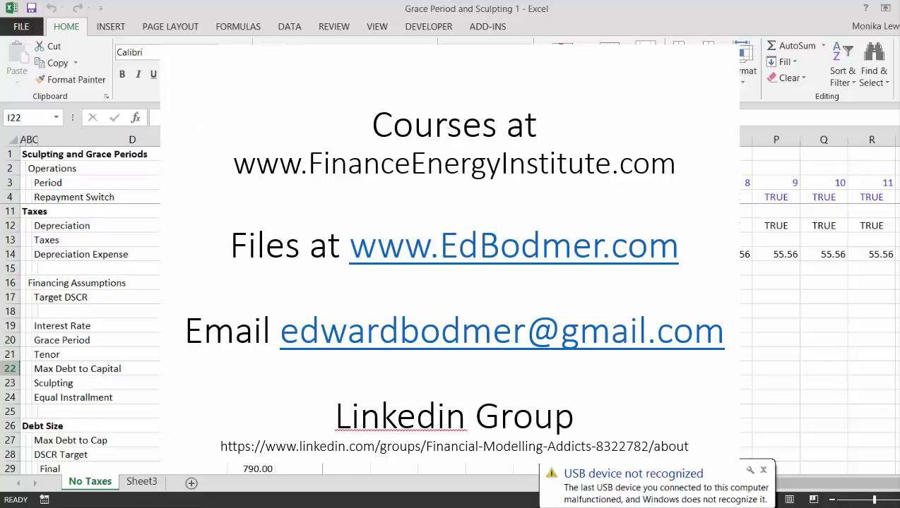
key("Page_Down")
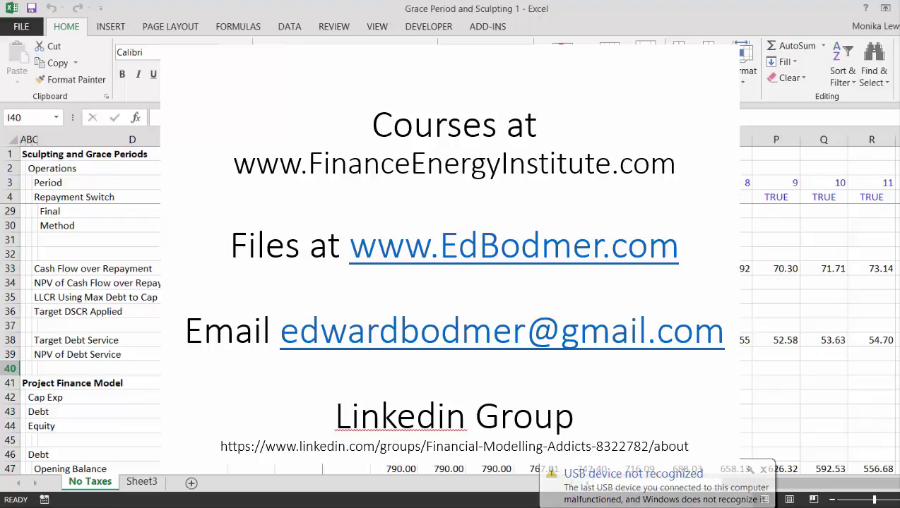
key("Page_Down")
key("Down")
key("Down")
key("Down")
key("Down")
key("Down")
key("Down")
key("Down")
key("Down")
key("Down")
key("Down")
key("Down")
key("Down")
key("Down")
key("Down")
key("Down")
key("Down")
key("Down")
key("Down")
key("Down")
key("Down")
key("Down")
key("Down")
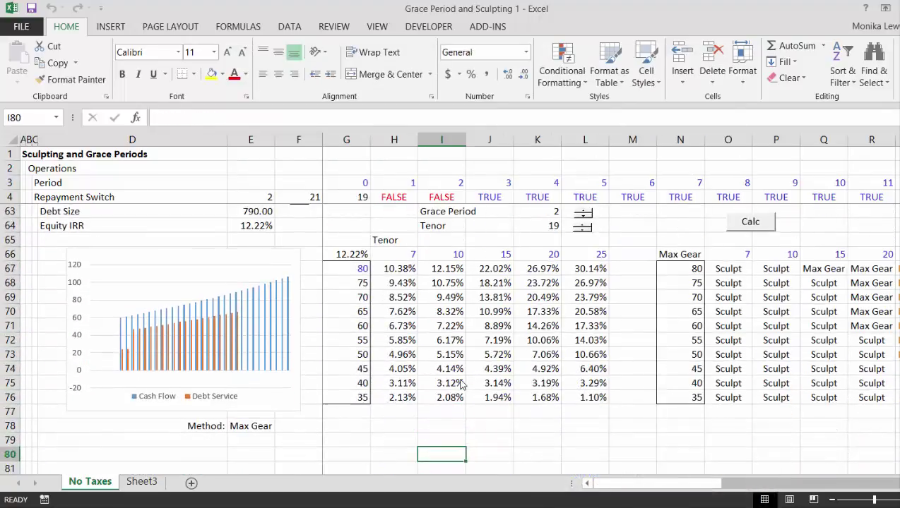
Step: Examine the DSCR, debt to capital, grace period and tenor scenario inputs above the sensitivity tables
key("Up")
key("Up")
key("Up")
key("Up")
key("Up")
key("Up")
key("Up")
key("Up")
key("Up")
key("Up")
key("Up")
key("Up")
key("Up")
key("Up")
key("Up")
key("Up")
key("Up")
key("Up")
key("Up")
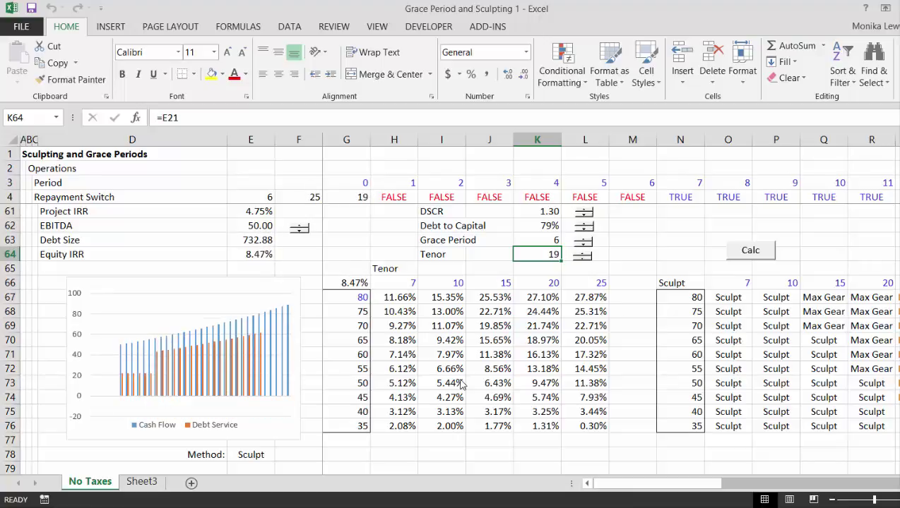
Step: Review the equity return, DSCR, debt schedule and debt sizing sections back up to the operations assumptions
key("Up")
key("Up")
key("Up")
key("Up")
key("Up")
key("Up")
key("Up")
key("Up")
key("Up")
key("Up")
key("Up")
key("Up")
key("Up")
key("Up")
key("Up")
key("Up")
key("Up")
key("Up")
key("Up")
key("Up")
key("Up")
key("Up")
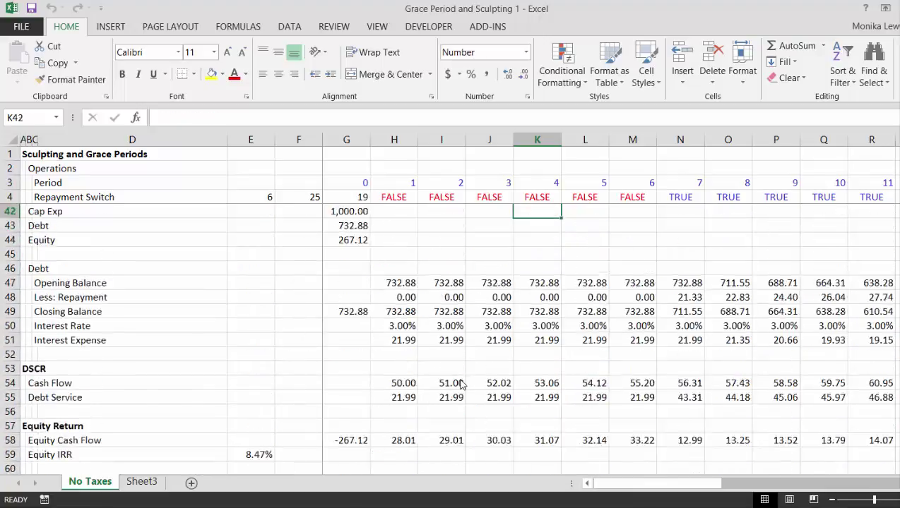
key("Up")
key("Up")
key("Up")
key("Up")
key("Up")
key("Up")
key("Up")
key("Up")
key("Up")
key("Up")
key("Up")
key("Up")
key("Up")
key("Up")
key("Up")
key("Up")
key("Up")
key("Up")
key("Up")
key("Up")
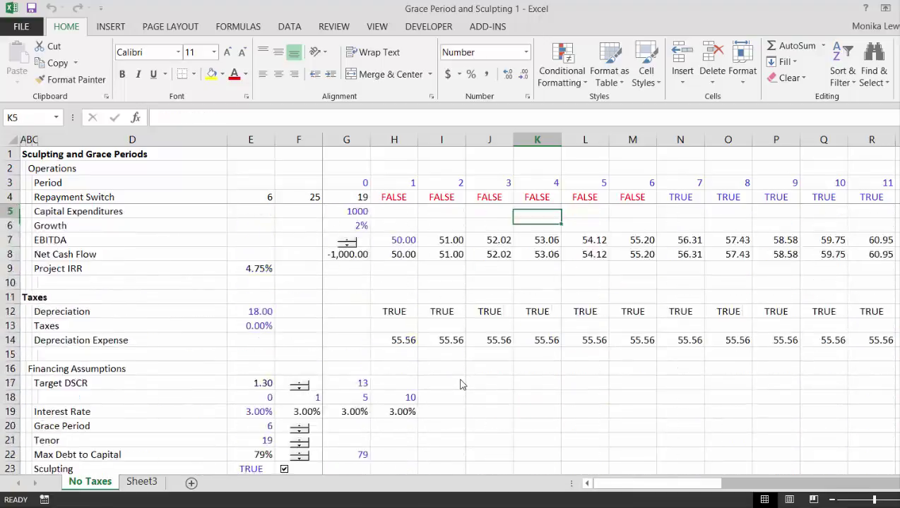
Step: Examine the Financing Assumptions section, especially the Interest Rate row in columns E to H
key("Down")
key("Down")
key("Down")
key("Down")
key("Down")
key("Down")
key("Down")
key("Down")
key("Down")
key("Down")
key("Down")
key("Down")
key("Down")
key("Down")
key("Down")
key("Down")
key("Down")
key("Down")
key("Down")
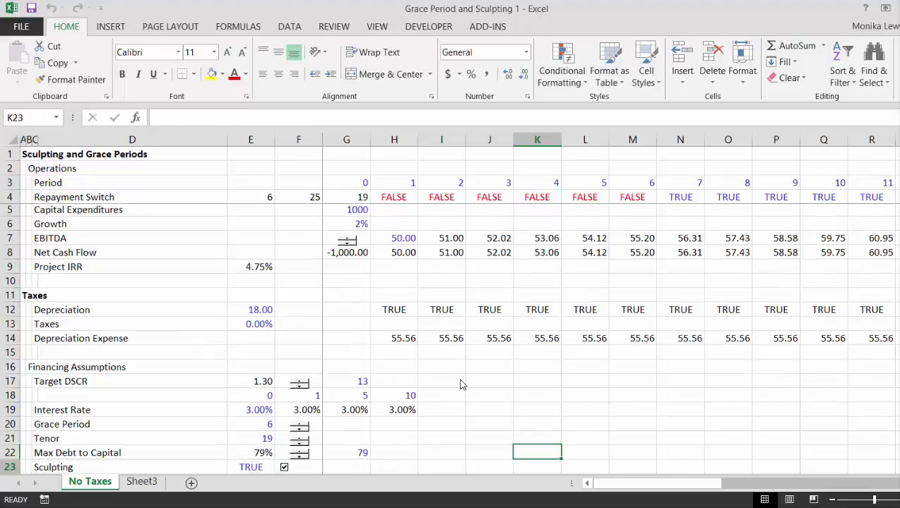
key("Up")
key("Up")
key("Up")
key("Left")
key("Left")
key("Left")
key("Left")
key("Left")
key("Left")
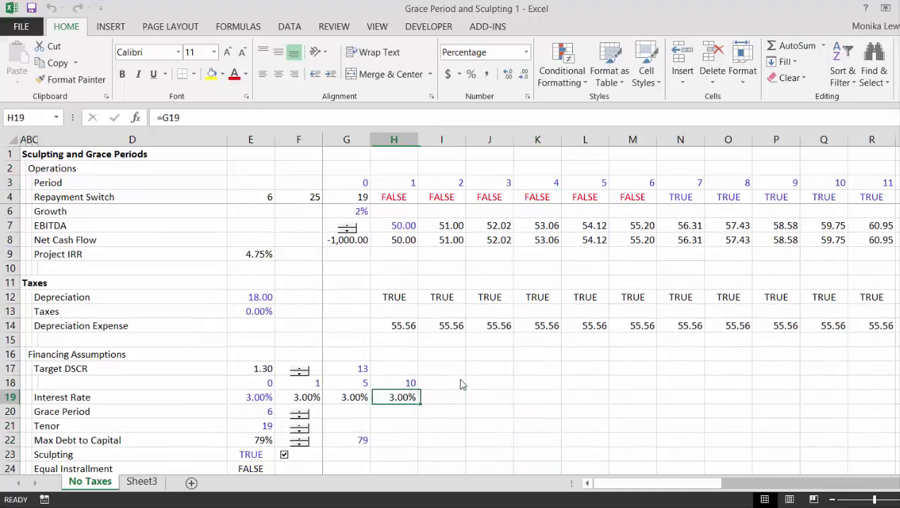
key("Right")
key("Right")
key("Right")
Step: Switch to the Data Model Tool Revised workbook, generate its fact model diagrams, and close it without saving
left_click(258, 470)
key("Down")
key("Down")
key("Down")
key("Down")
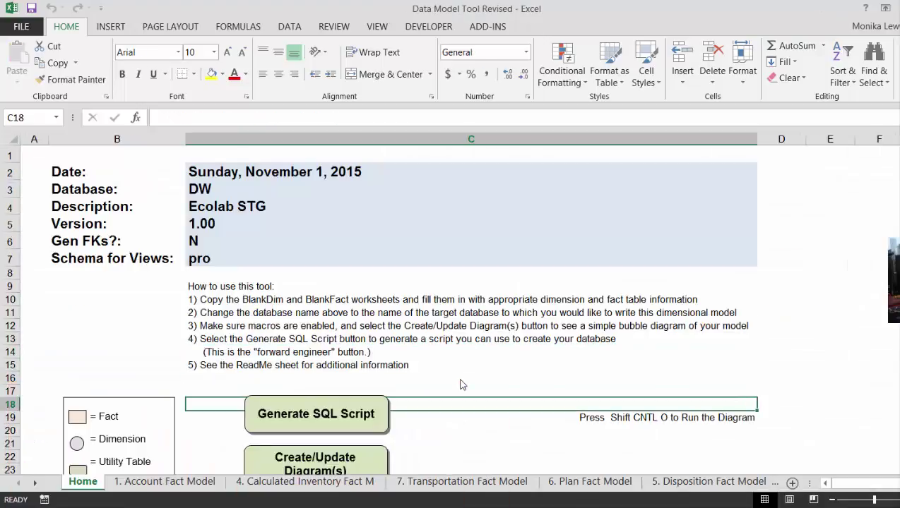
key("ctrl+shift+o")
key("Return")
key("Return")
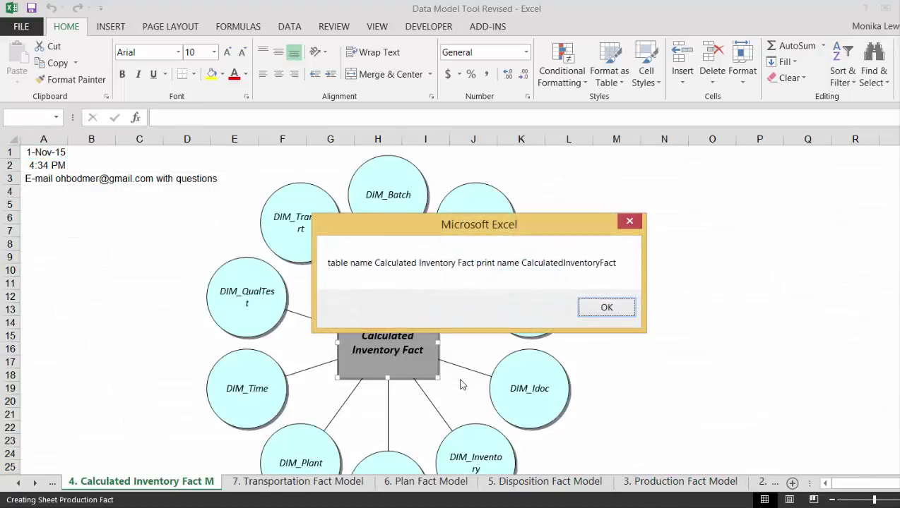
key("Return")
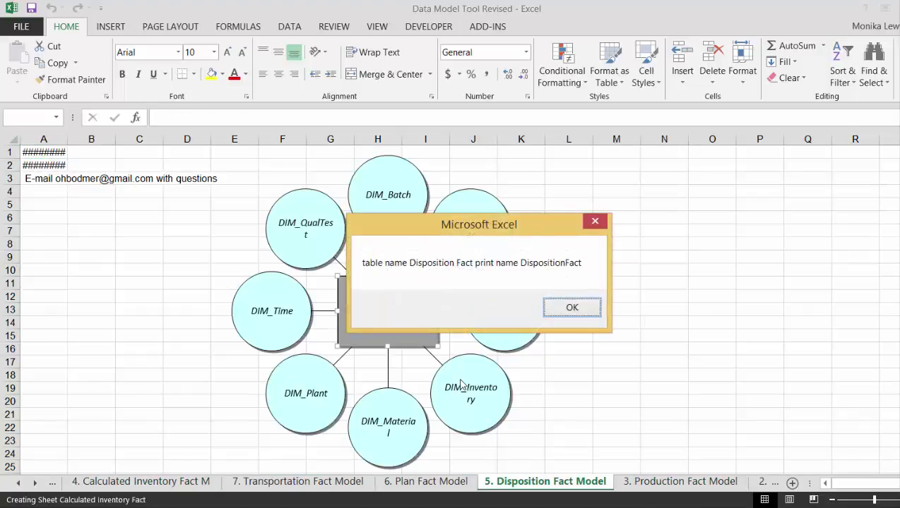
key("Return")
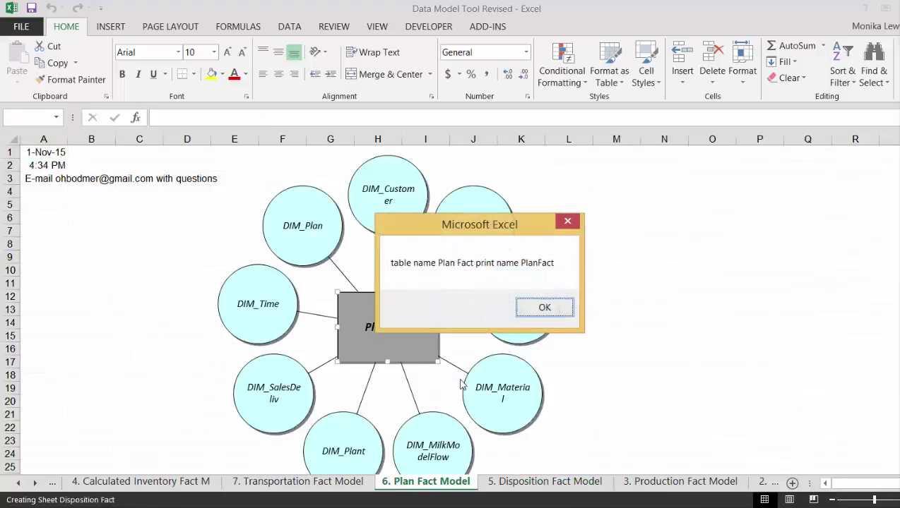
key("Return")
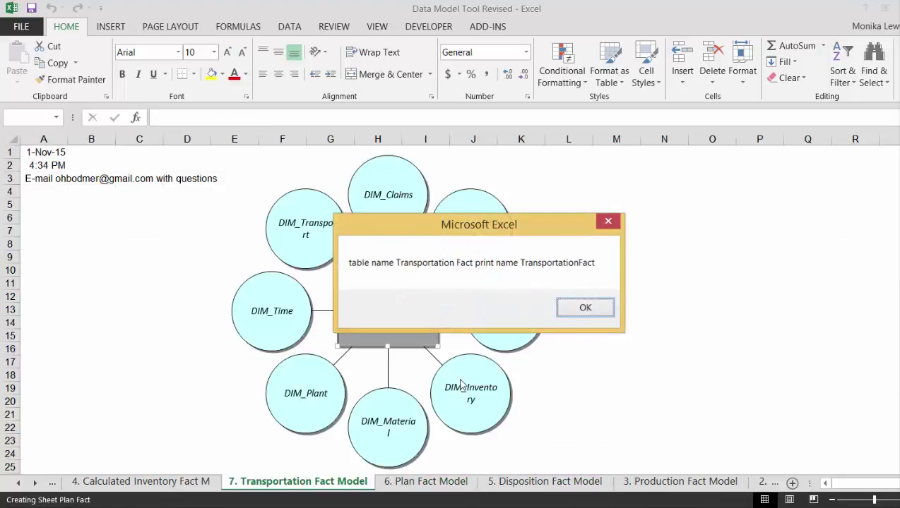
key("Return")
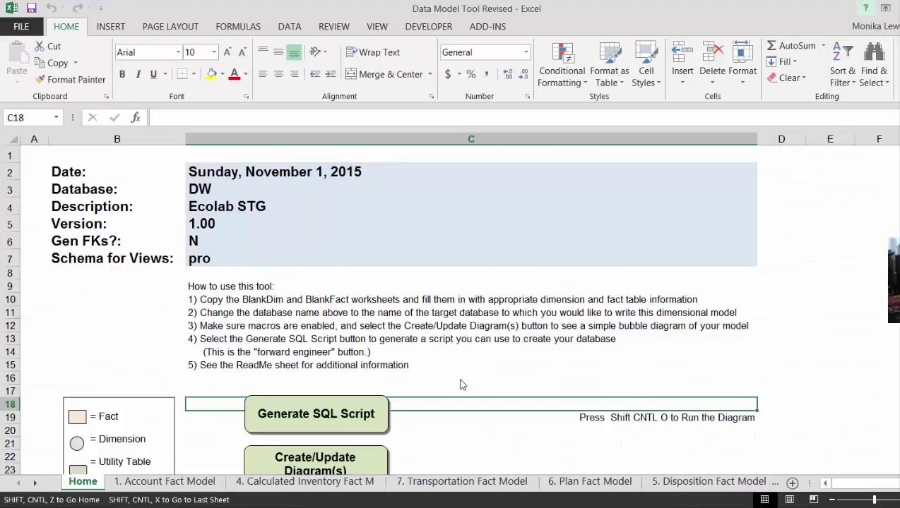
key("alt+F4")
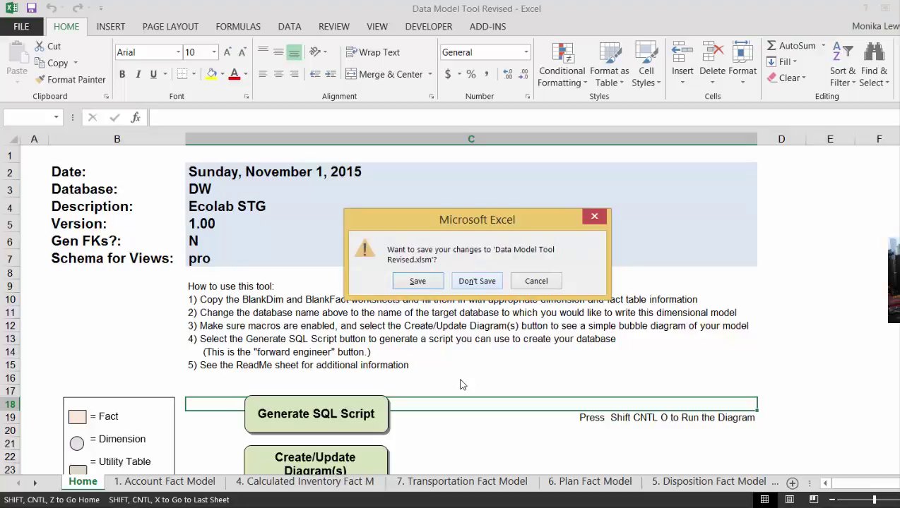
key("n")
Step: Set the interest rates in F19, G19 and H19 to 3.25%, 3.5% and 3.75%, and colour the hard-coded inputs blue
key("Left")
key("Left")
key("Left")
key("Right")
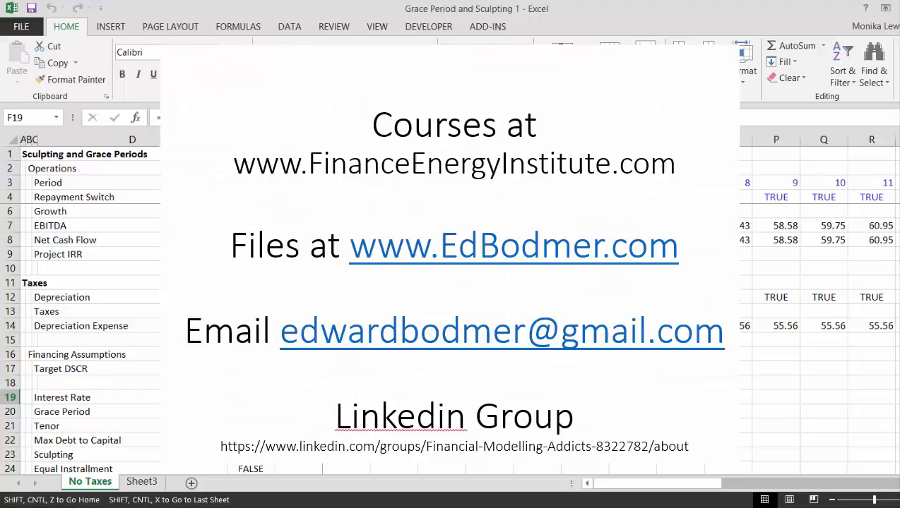
type("3")
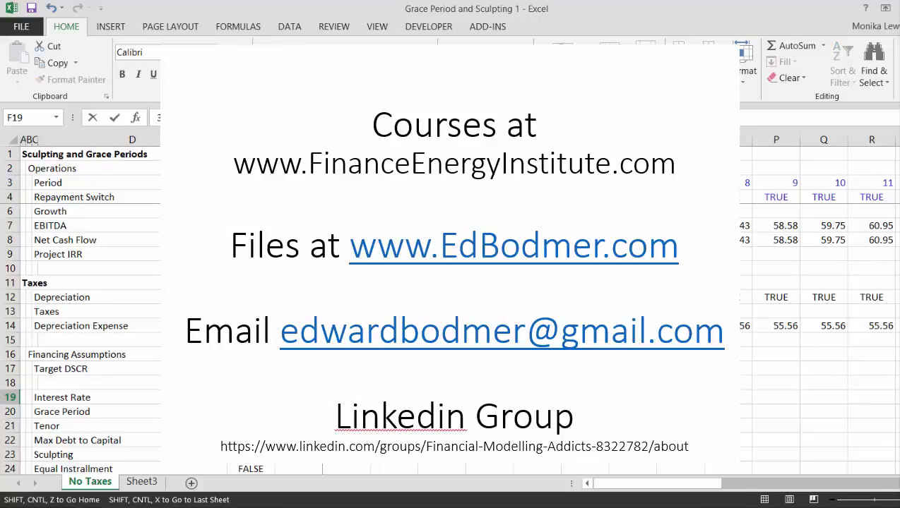
type(".25%")
key("Return")
key("Up")
key("Right")
type("3%.5")
key("Return")
key("Up")
key("Right")
type("3.75")
key("Return")
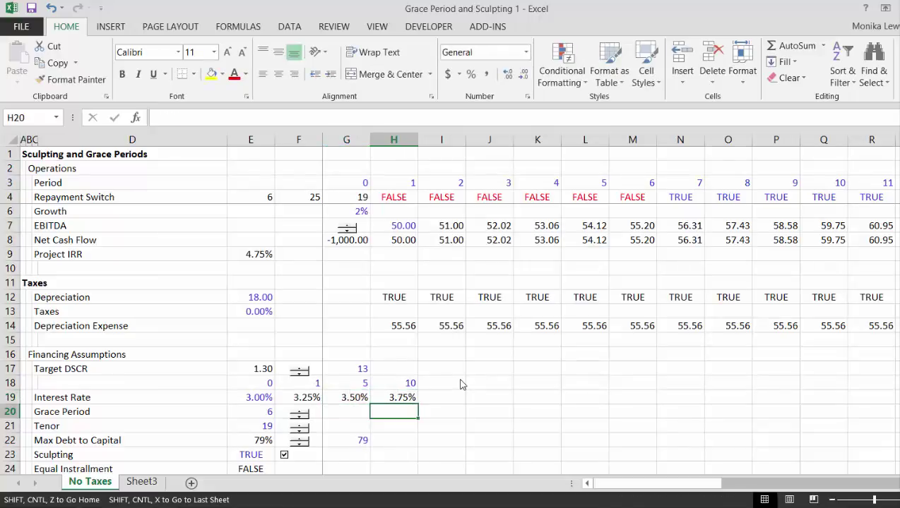
key("ctrl+shift+i")
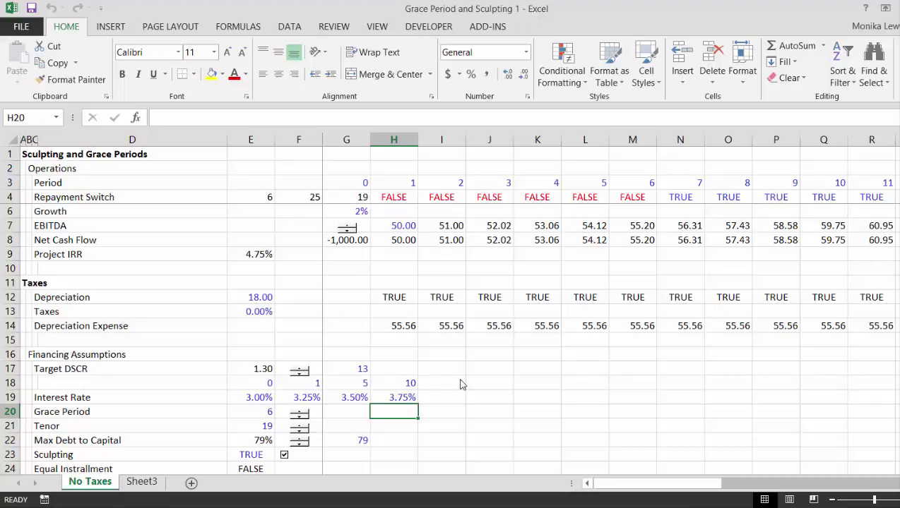
Step: Examine the stepped interest rates in E19:H19 against the period thresholds above them
key("Up")
key("Left")
key("Left")
key("Left")
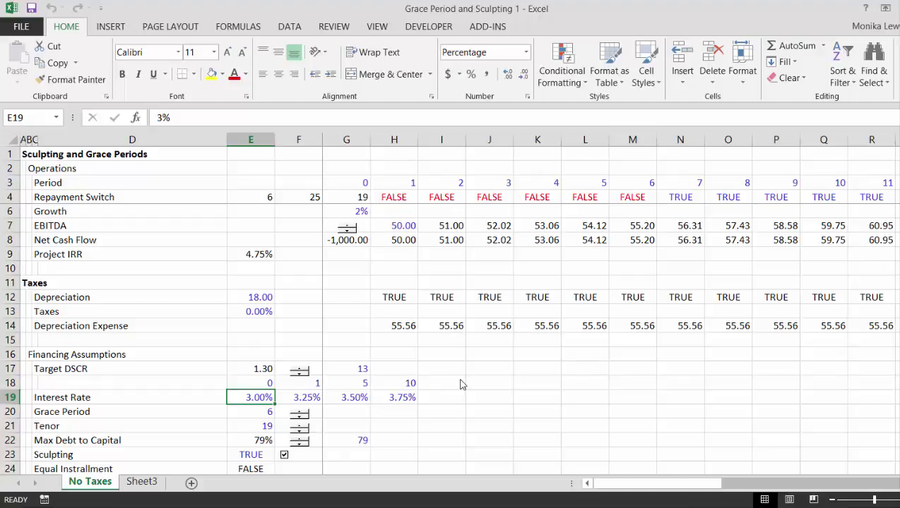
key("Right")
key("Right")
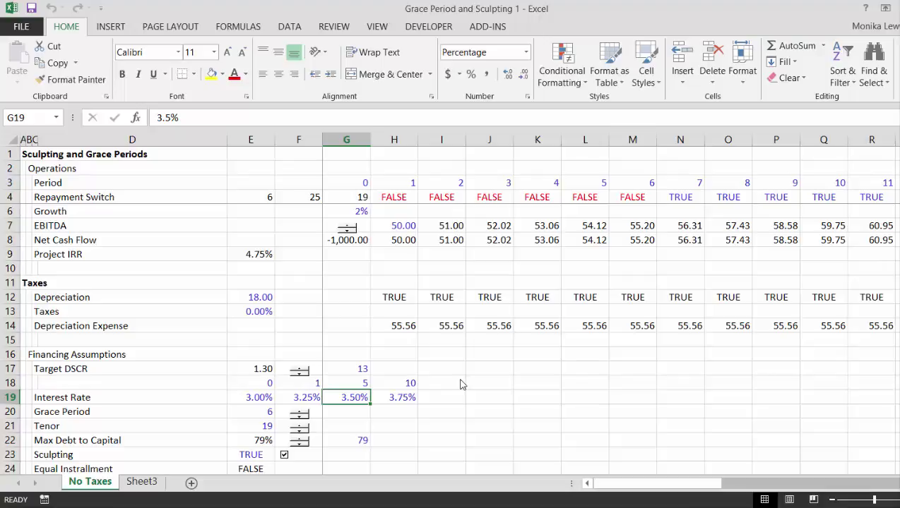
key("Left")
key("Left")
key("Right")
key("Right")
key("Right")
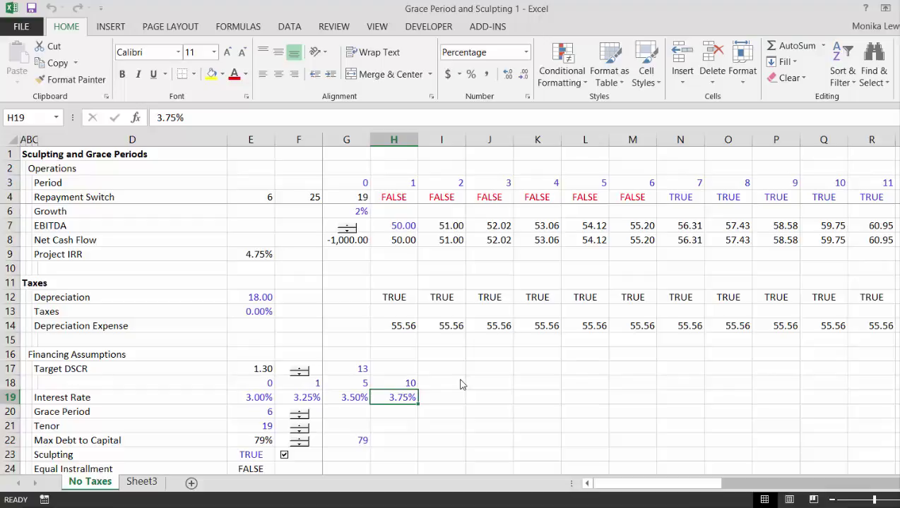
Step: Examine the Debt Size section, from Max Debt to Cap down through the cash flow, NPV, LLCR and Target DSCR Applied rows
key("Down")
key("Down")
key("Down")
key("Down")
key("Down")
key("Down")
key("Down")
key("Down")
key("Down")
key("Down")
key("Down")
key("Down")
key("Down")
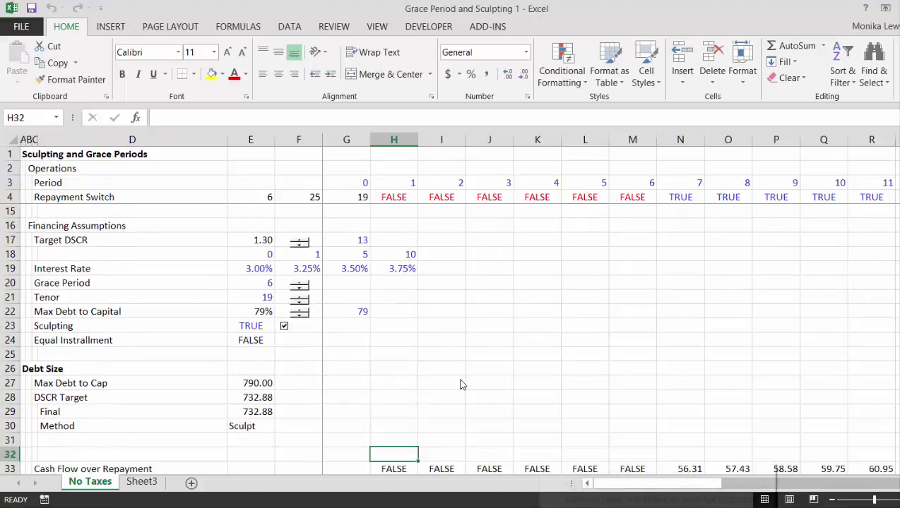
key("Down")
key("Down")
key("Down")
key("Down")
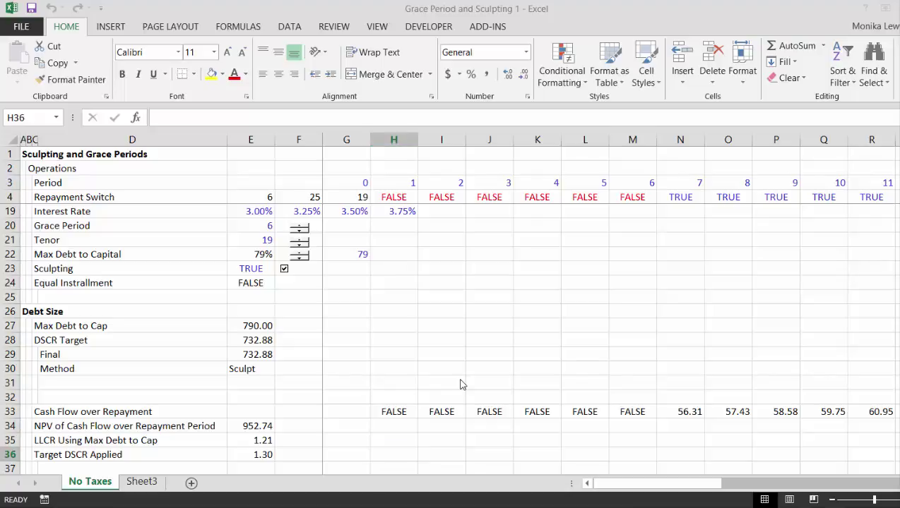
key("Down")
key("Down")
key("Down")
key("Down")
Step: Review the Financing Assumptions, Taxes and Operations sections above, including EBITDA and the Repayment Switch
key("Up")
key("Up")
key("Up")
key("Up")
key("Up")
key("Up")
key("Up")
key("Left")
key("Up")
key("Up")
key("Up")
key("Up")
key("Up")
key("Up")
key("Up")
key("Up")
key("Up")
key("Up")
key("Up")
key("Up")
key("Up")
key("Up")
key("Up")
key("Up")
key("Up")
key("Up")
key("Up")
key("Up")
key("Up")
key("Up")
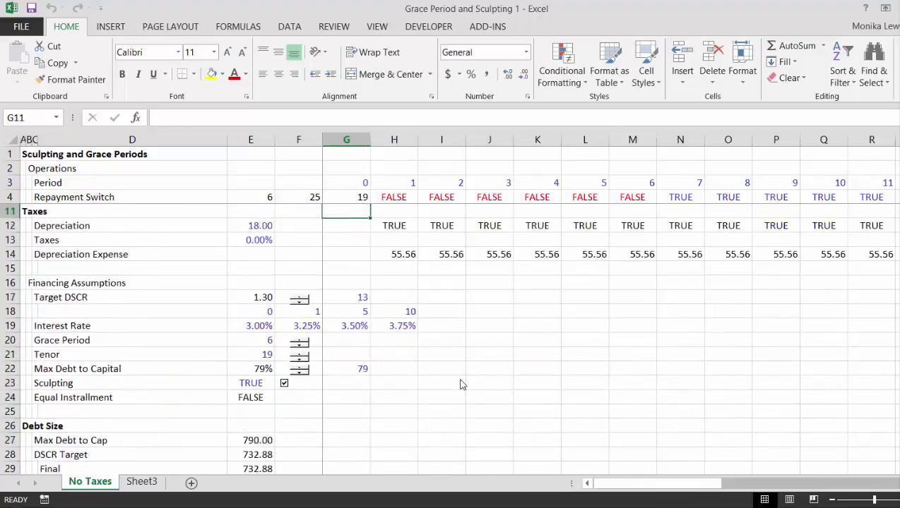
Step: Examine the Cash Flow over Repayment formulas in row 33 across the periods, against the Repayment Switch in row 4
key("Down")
key("Down")
key("Down")
key("Down")
key("Down")
key("Down")
key("Down")
key("Down")
key("Down")
key("Down")
key("Down")
key("Down")
key("Down")
key("Down")
key("Down")
key("Down")
key("Down")
key("Down")
key("Down")
key("Down")
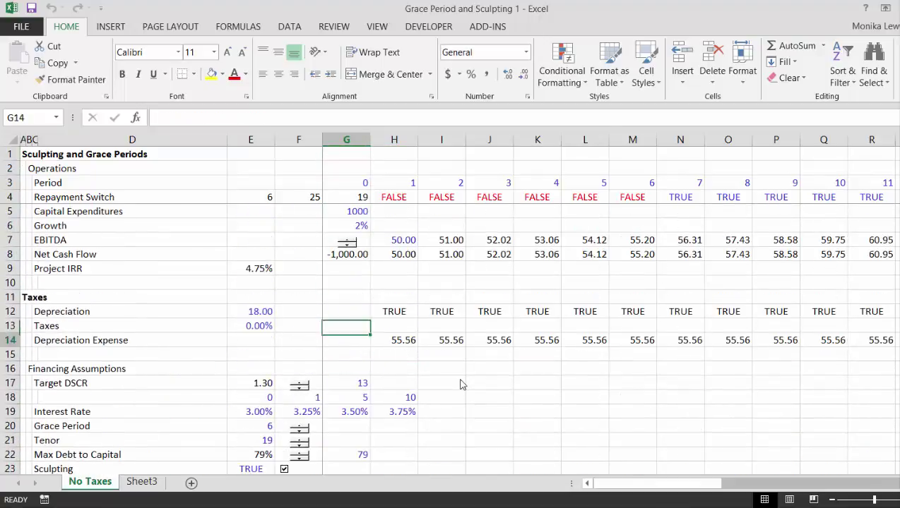
key("Up")
key("Up")
key("Up")
key("Up")
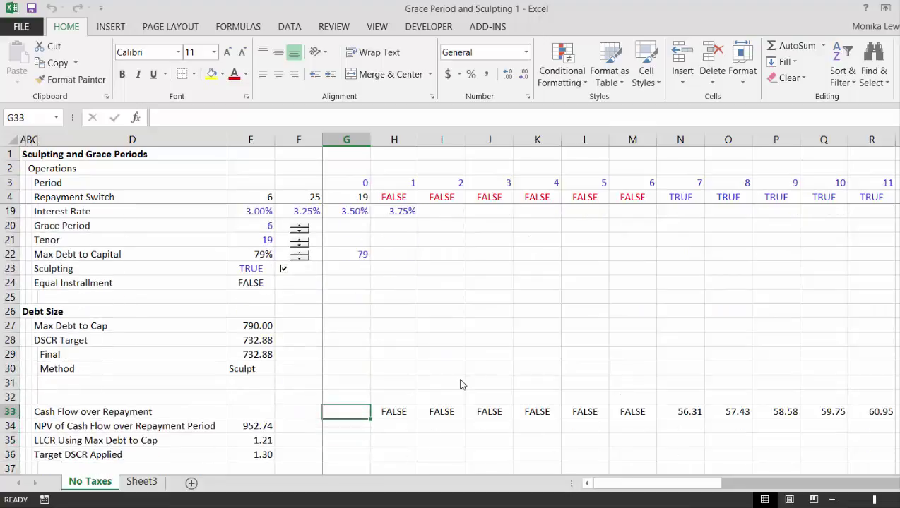
key("Down")
key("Right")
key("Right")
key("Right")
key("Right")
key("Right")
key("Right")
key("Right")
key("Right")
key("Right")
key("Right")
key("Right")
key("Right")
key("Right")
key("Right")
key("Right")
key("Right")
key("Right")
key("Right")
key("Right")
key("Right")
key("Right")
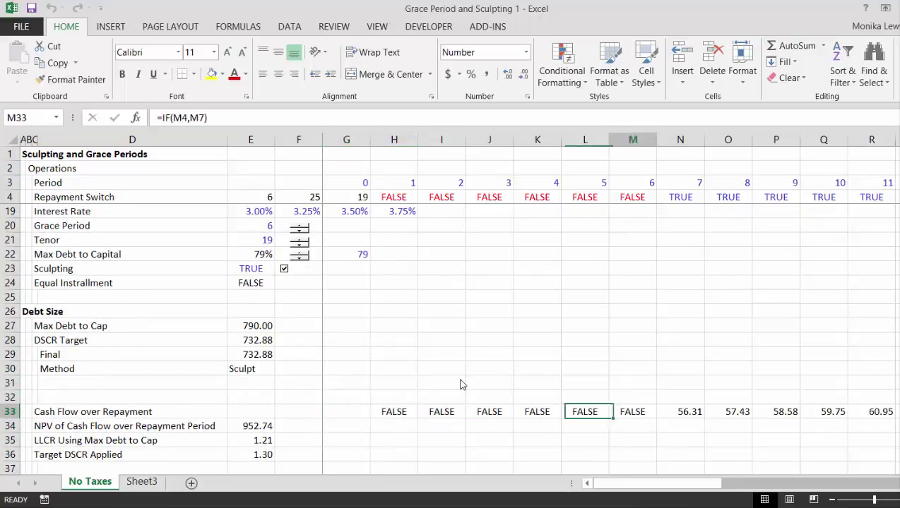
Step: Set the grace period to 3 and return to the Cash Flow over Repayment label in D33
key("Left")
key("Left")
key("Left")
key("Left")
key("Left")
key("Left")
key("Left")
key("Left")
key("Left")
key("Left")
key("Left")
key("Left")
key("Left")
key("Left")
key("Left")
key("Left")
key("Left")
key("Left")
key("Left")
key("Left")
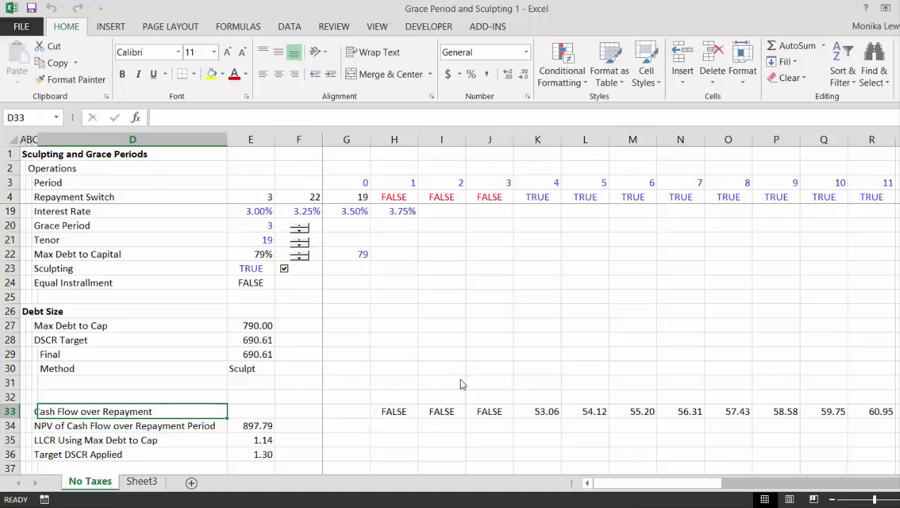
Step: Inspect the Cash Flow over Repayment formulas in the first periods of row 33 and the NPV formula in E34
key("ctrl+Right")
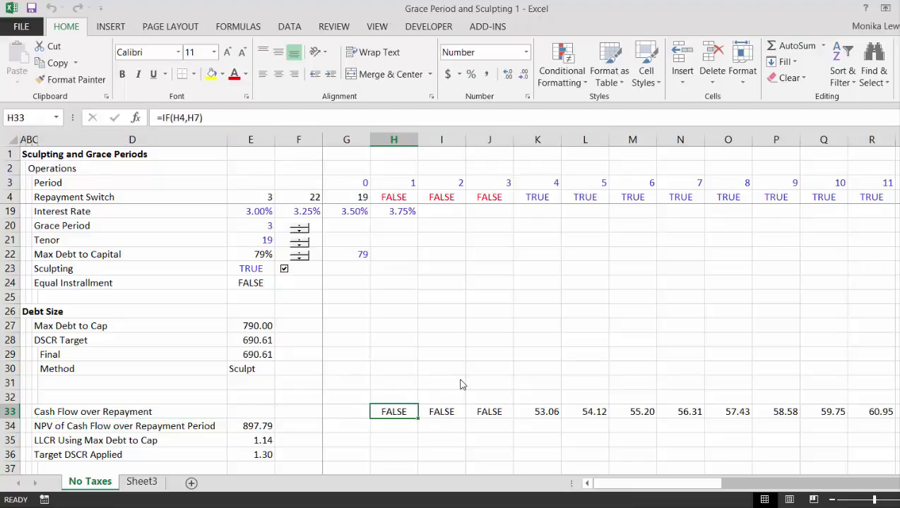
key("Right")
key("Right")
key("Right")
key("Left")
key("Left")
key("Left")
key("Left")
key("Down")
key("Left")
key("Left")
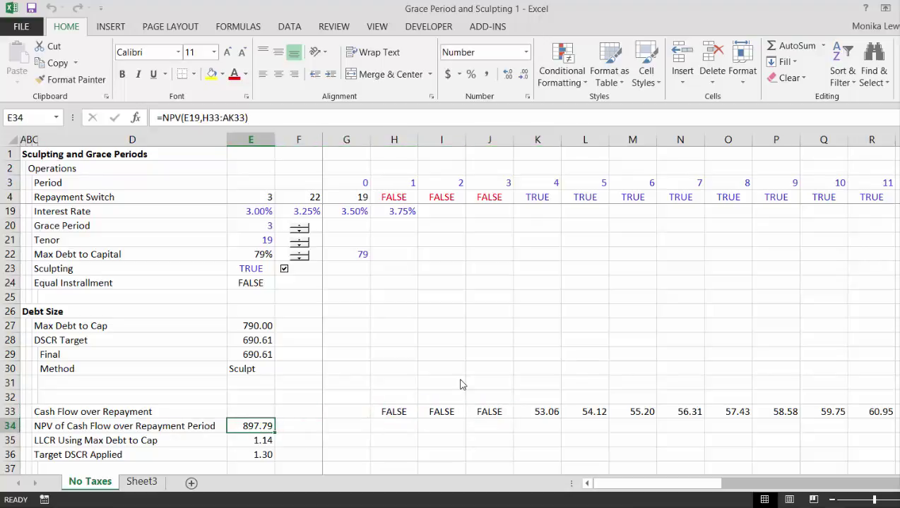
Step: Inspect the LLCR and Target DSCR Applied formulas in E35:E36 and the target debt service formulas in F38:F39
key("Down")
key("F2")
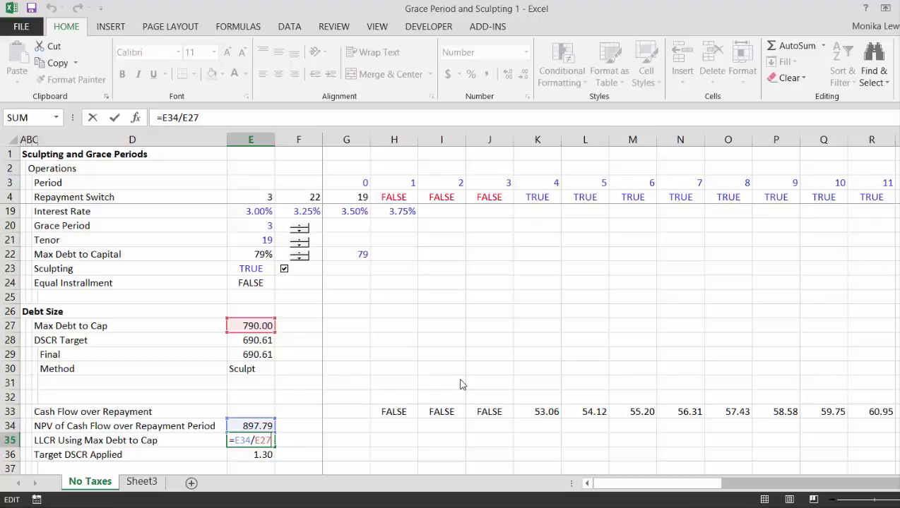
key("Return")
key("F2")
key("Return")
key("Down")
key("Right")
key("F2")
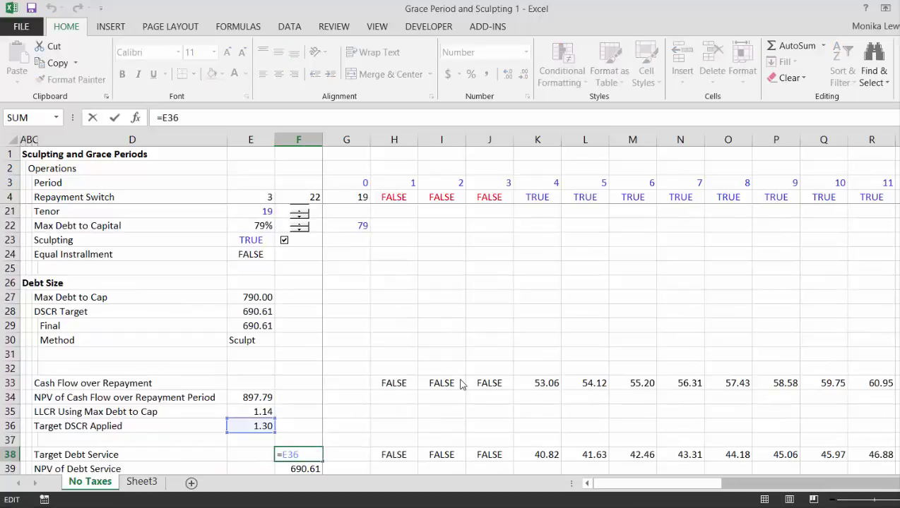
key("Return")
key("Up")
key("Down")
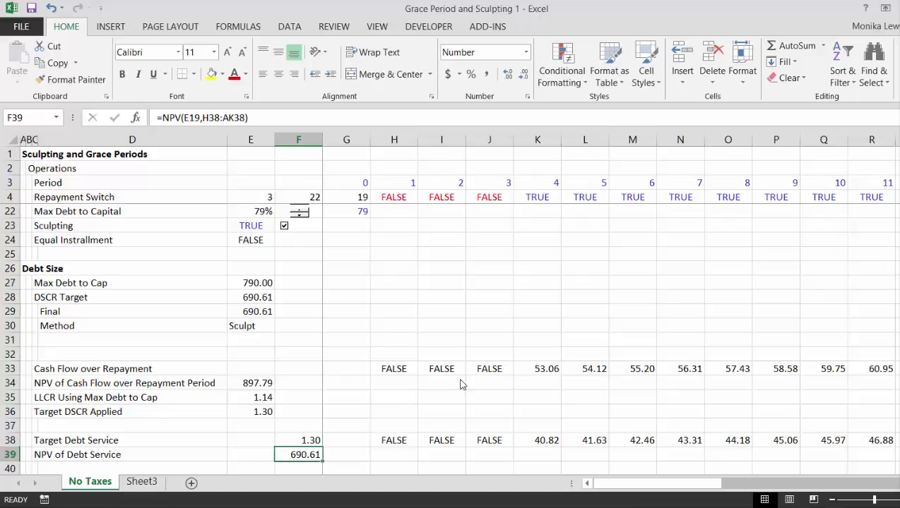
Step: Inspect the DSCR Target and Final debt size formulas in E28:E29, including the range that the MIN formula covers
key("Up")
key("Up")
key("Up")
key("Up")
key("Up")
key("Up")
key("Up")
key("Up")
key("Up")
key("Up")
key("Up")
key("Up")
key("Left")
key("Down")
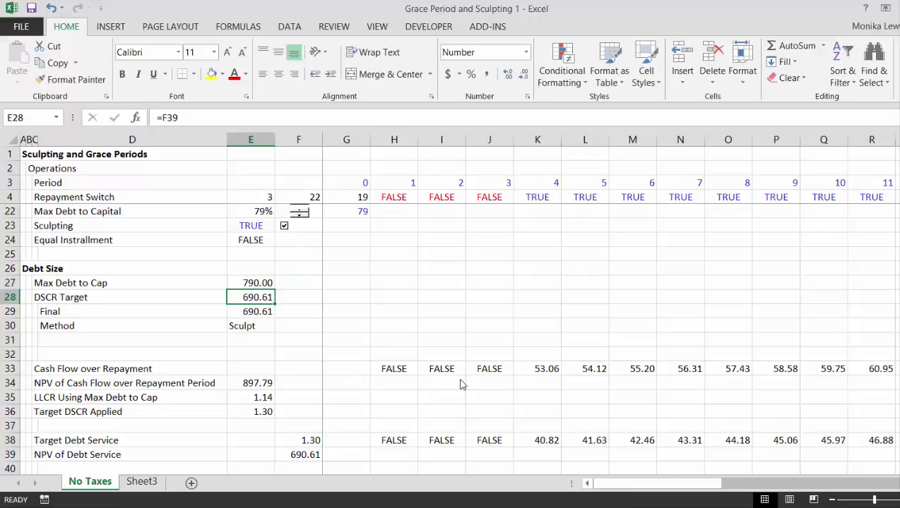
key("Down")
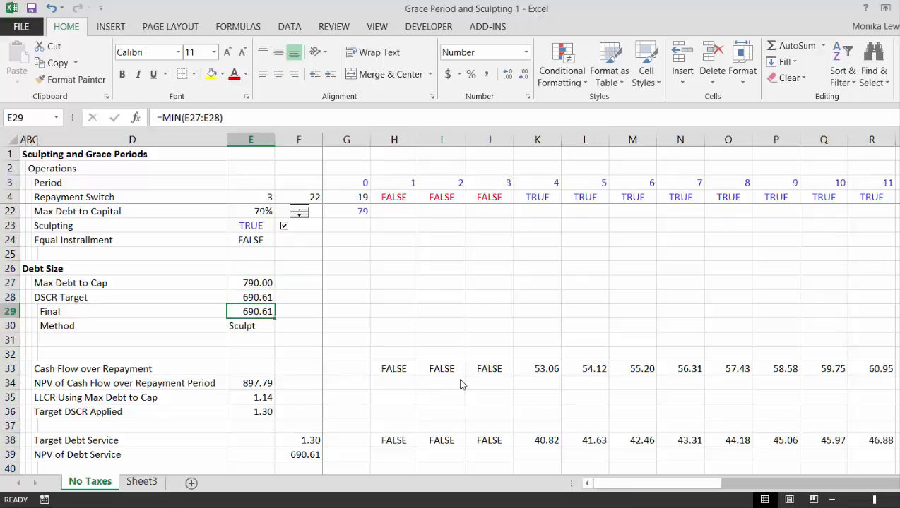
key("F2")
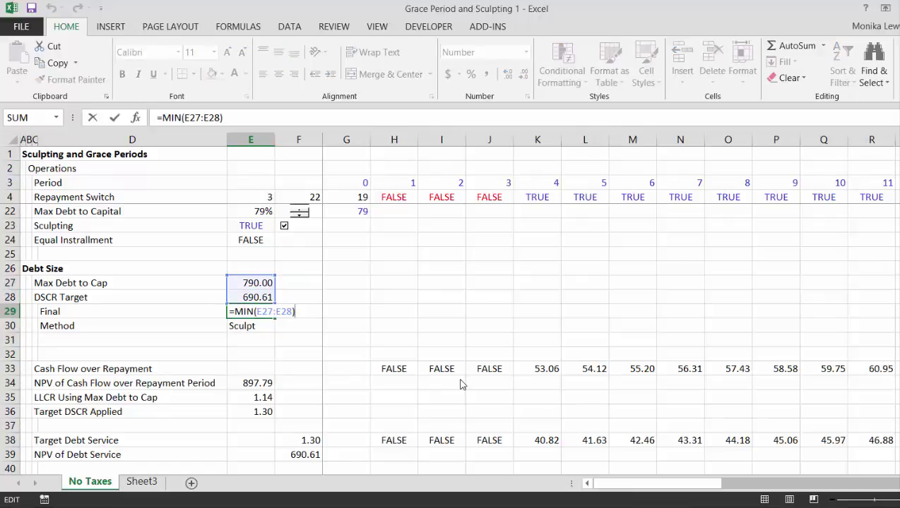
key("Escape")
Step: Inspect the Method formula in E30 that distinguishes sculpting from maximum gearing
key("Down")
key("Down")
key("Down")
key("Up")
key("Up")
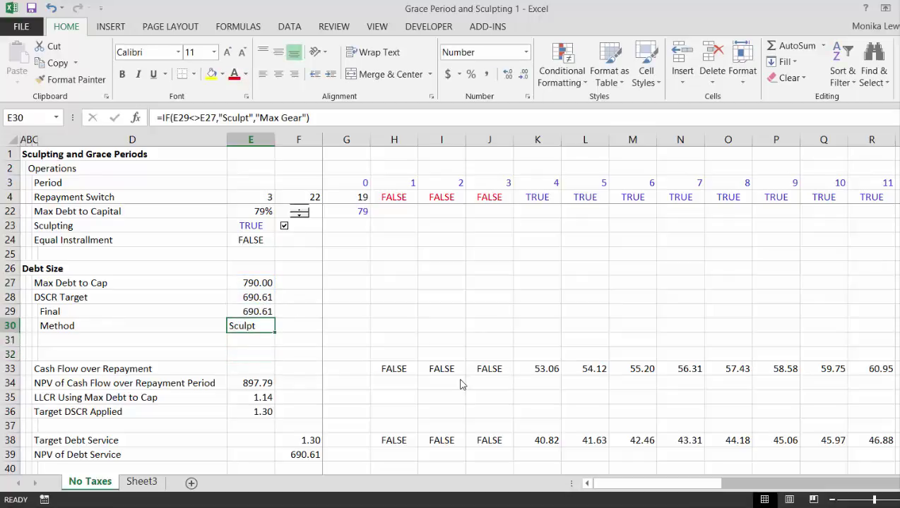
key("F2")
key("Return")
Step: Look over the debt sizing rows and the values across the periods, returning to column A beside the Taxes section
key("Up")
key("Up")
key("Up")
key("Up")
key("Down")
key("Down")
key("Down")
key("Down")
key("Down")
key("Down")
key("Down")
key("Down")
key("Down")
key("Down")
key("Down")
key("Down")
key("Down")
key("Down")
key("Down")
key("Up")
key("Up")
key("Up")
key("Up")
key("Up")
key("Up")
key("Up")
key("Up")
key("Up")
key("Up")
key("Up")
key("Up")
key("Up")
key("Up")
key("Up")
key("Up")
key("Up")
key("Up")
key("Up")
key("Up")
key("Down")
key("Down")
key("Down")
key("Down")
key("Down")
key("Down")
key("Down")
key("Down")
key("Down")
key("Down")
key("Down")
key("Down")
key("Down")
key("Up")
key("Right")
key("Right")
key("Right")
key("Right")
key("Right")
key("Right")
key("Right")
key("Right")
key("Right")
key("Right")
key("Right")
key("Right")
key("Right")
key("Right")
key("Right")
key("Right")
key("Right")
key("Right")
key("Right")
key("Right")
key("Right")
key("Left")
key("Left")
key("Left")
key("Left")
key("Left")
key("Left")
key("Left")
key("Left")
key("Left")
key("Left")
key("Left")
key("Left")
key("Left")
key("Left")
key("Left")
key("Left")
key("Left")
key("Left")
key("Left")
key("Left")
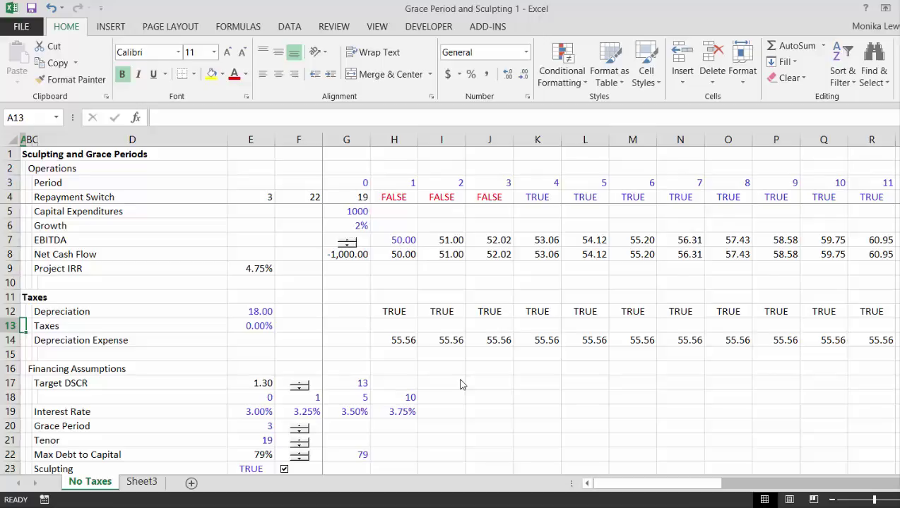
Step: Review the model from the Depreciation Expense row through the Financing Assumptions and Debt Size sections to row 37
key("Down")
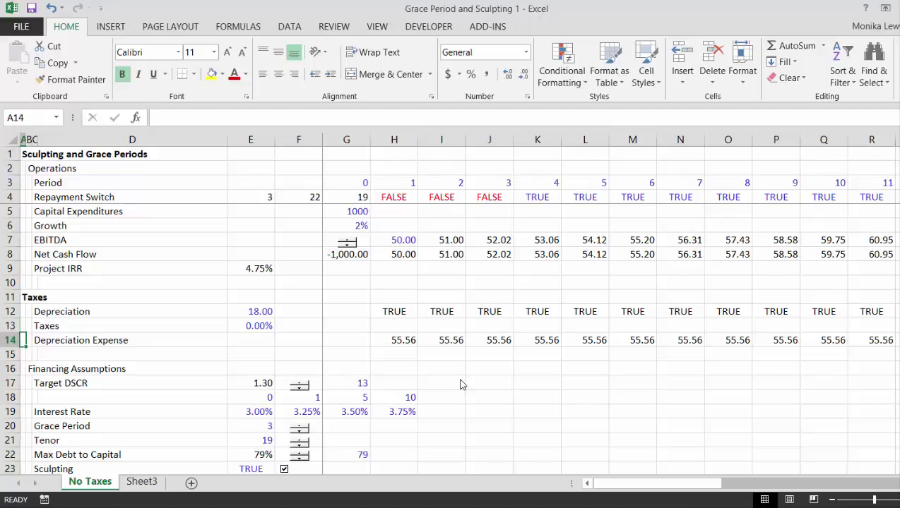
key("Down")
key("Down")
key("Down")
key("Down")
key("Down")
key("Down")
key("Down")
key("Down")
key("Down")
key("Down")
key("Down")
key("Down")
key("Down")
key("Down")
key("Down")
key("Down")
key("Down")
key("Down")
key("Down")
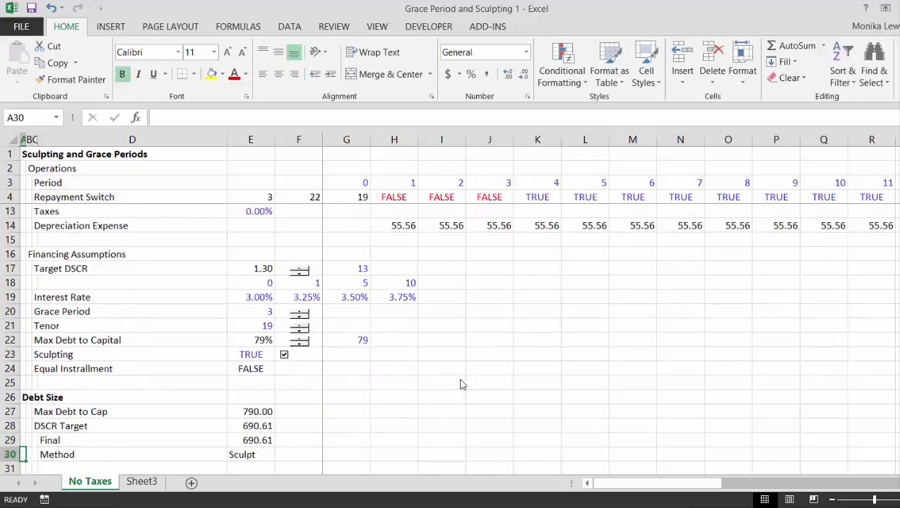
key("Down")
key("Down")
key("Down")
key("Down")
key("Down")
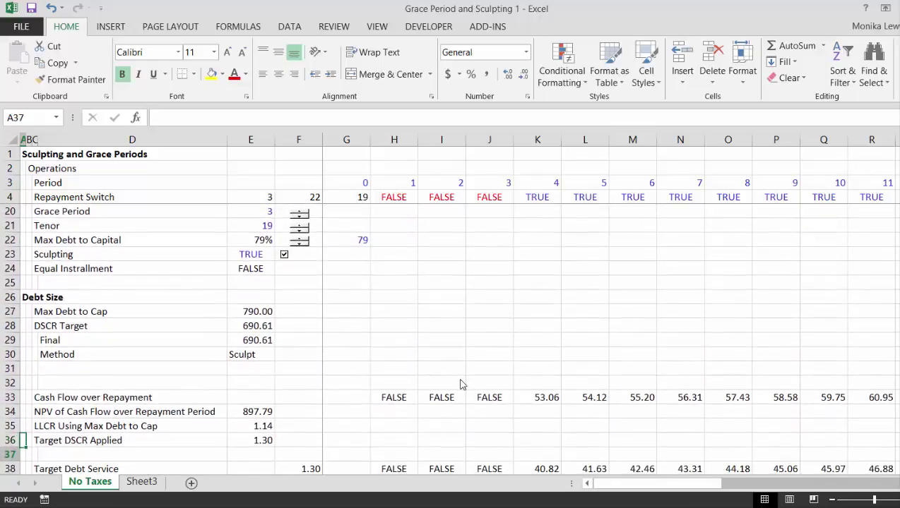
Step: Examine the cash flow, LLCR and target debt service block in rows 33 to 39, ending around F35
key("Down")
key("Up")
key("Right")
key("Right")
key("Right")
key("Right")
key("Right")
key("Right")
key("Right")
key("Left")
key("Left")
key("Up")
key("Up")
key("Up")
key("Up")
key("Up")
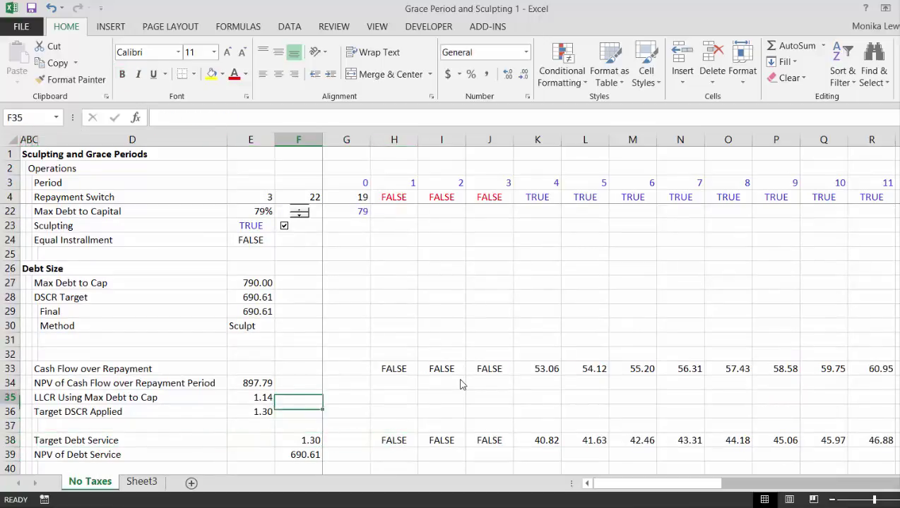
Step: Insert a row above NPV of Cash Flow over Repayment Period and label it Interest Rate Index in C34
key("Left")
key("Down")
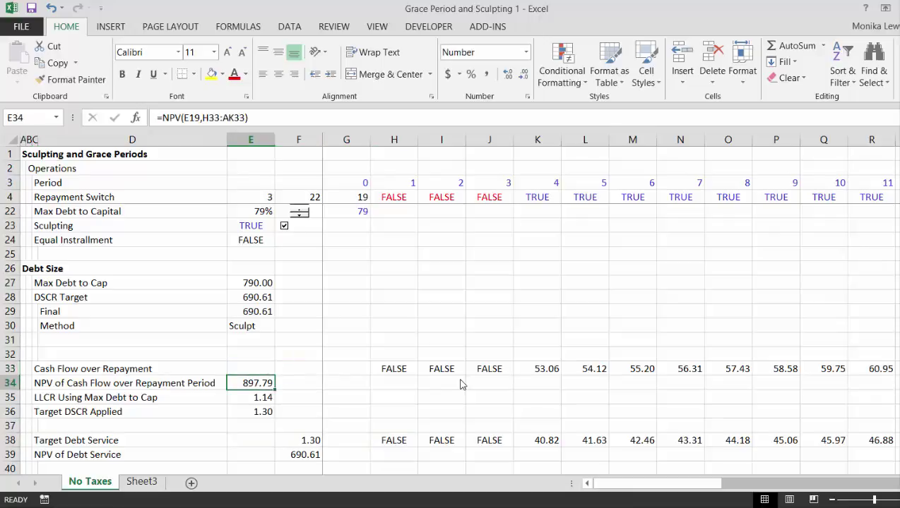
key("shift+space")
key("ctrl+shift+plus")
key("Left")
key("Left")
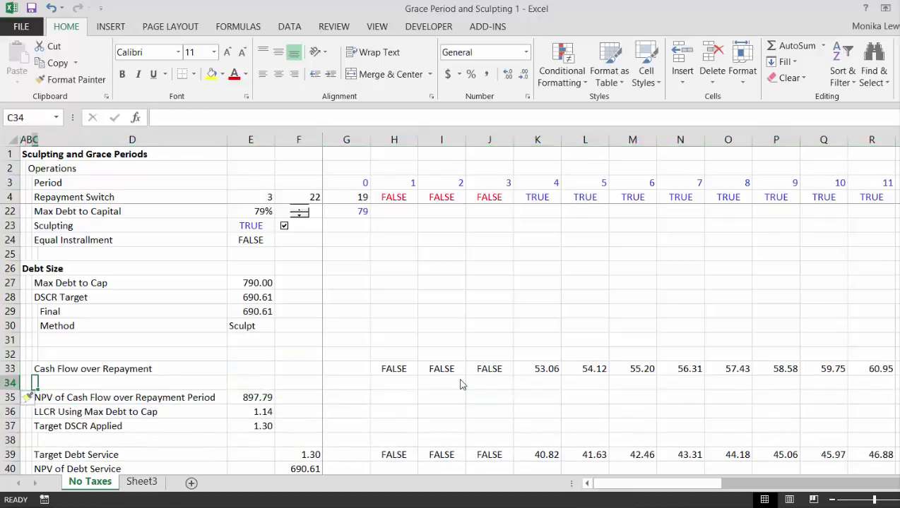
type("Intere")
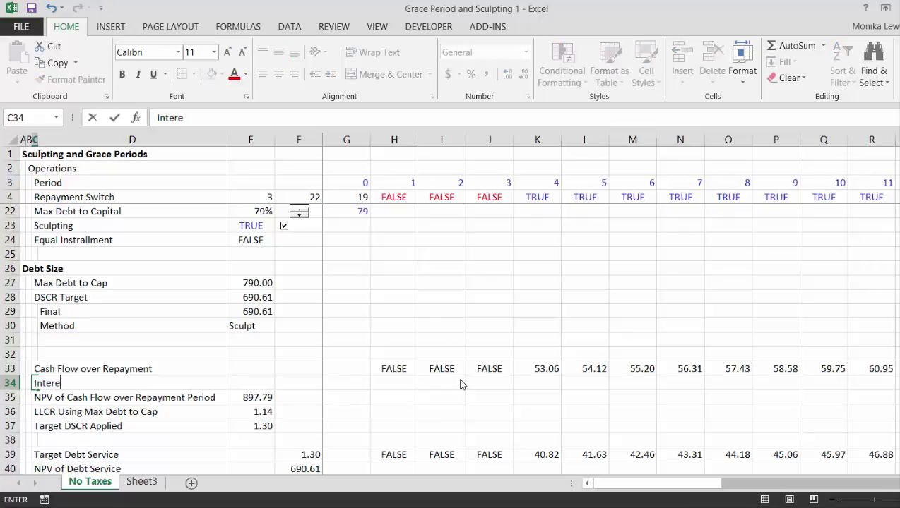
type("st Rate Index")
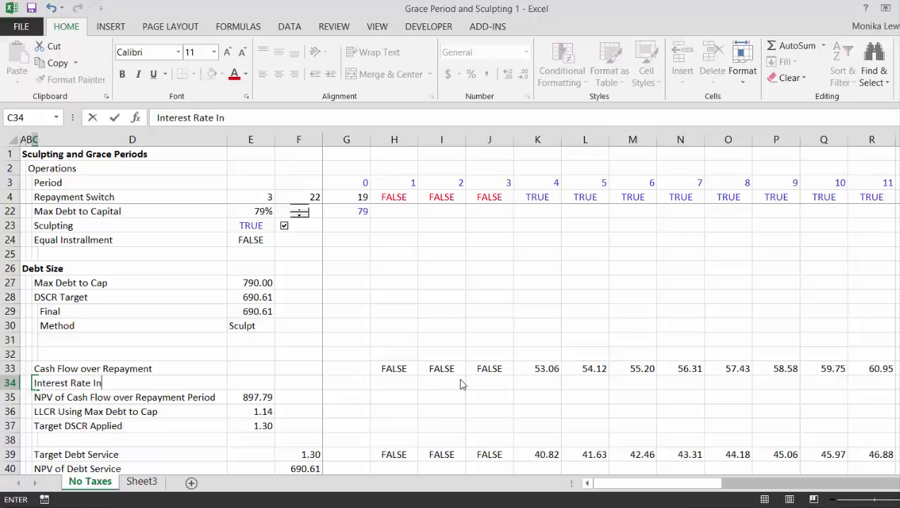
key("ctrl+Return")
Step: Enter a starting index value of 1 for period 0 in G34
key("Right")
key("Right")
key("Right")
key("Right")
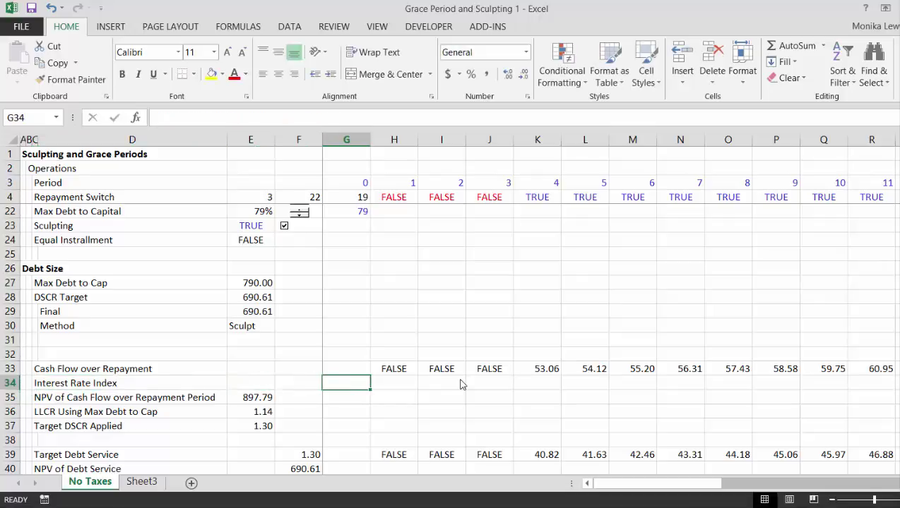
type("=")
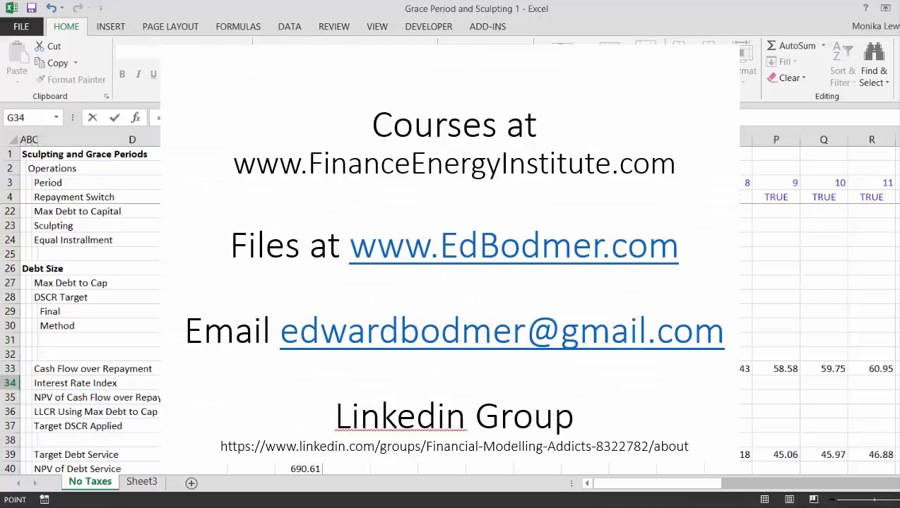
type("1+")
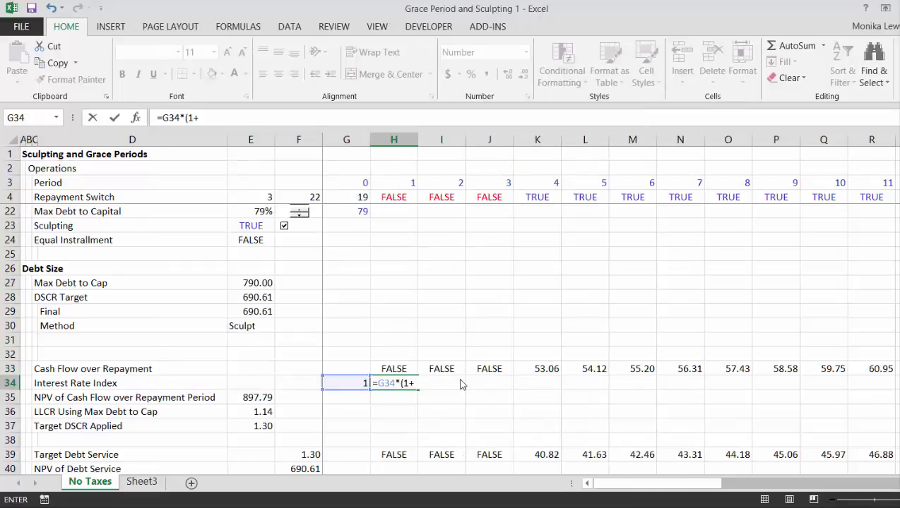
key("Up")
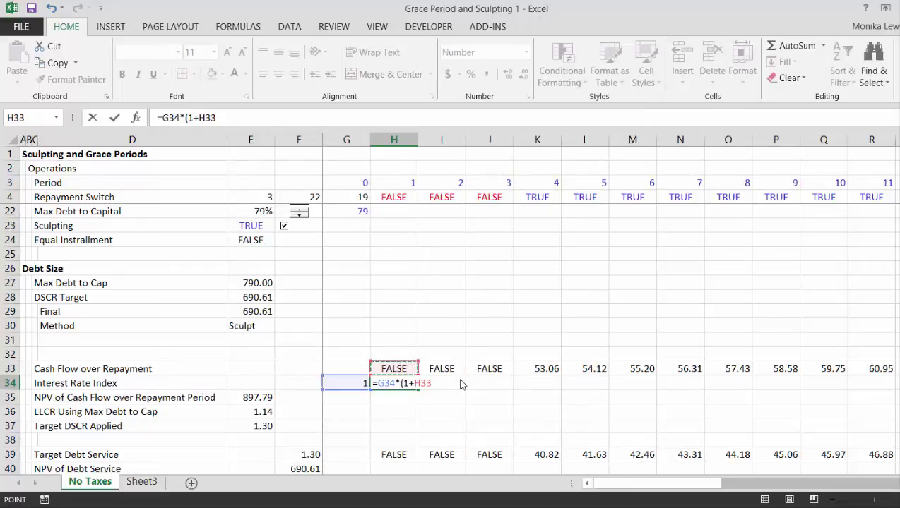
key("Up")
key("Up")
key("Up")
key("Up")
key("Up")
key("Up")
key("Up")
key("Up")
key("Up")
key("Up")
key("Up")
key("Up")
key("Up")
key("Up")
key("Up")
key("Down")
key("Escape")
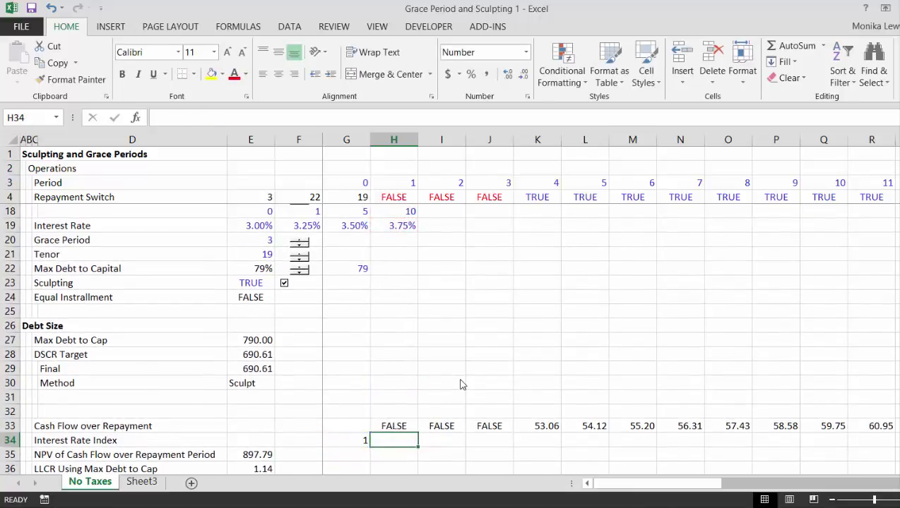
Step: Insert a row above Interest Rate Index and label it Interest Rate in C34
key("Left")
key("shift+space")
key("ctrl+shift+plus")
key("Left")
key("Left")
key("Left")
key("Left")
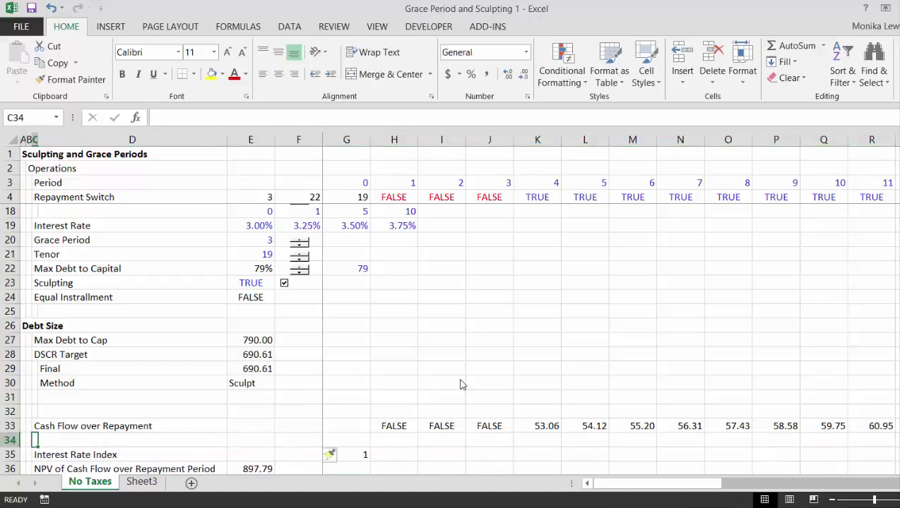
type("Interest ")
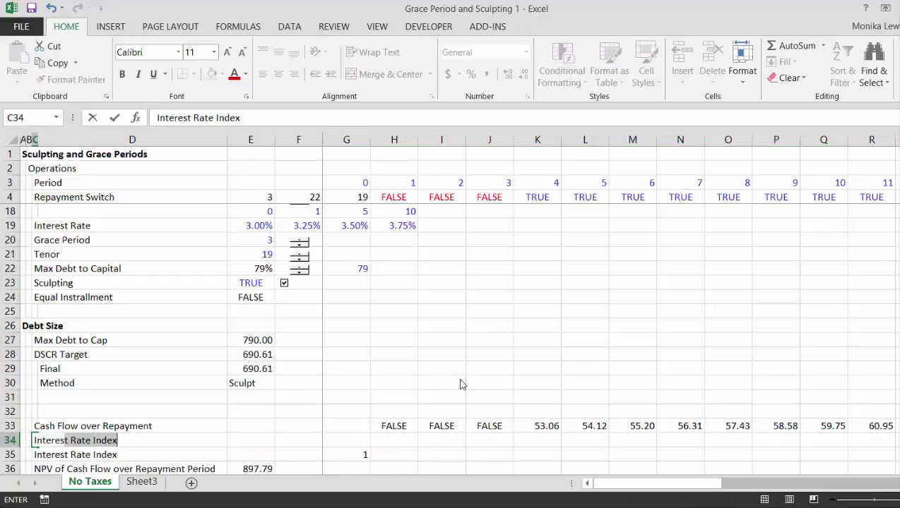
type("Rate")
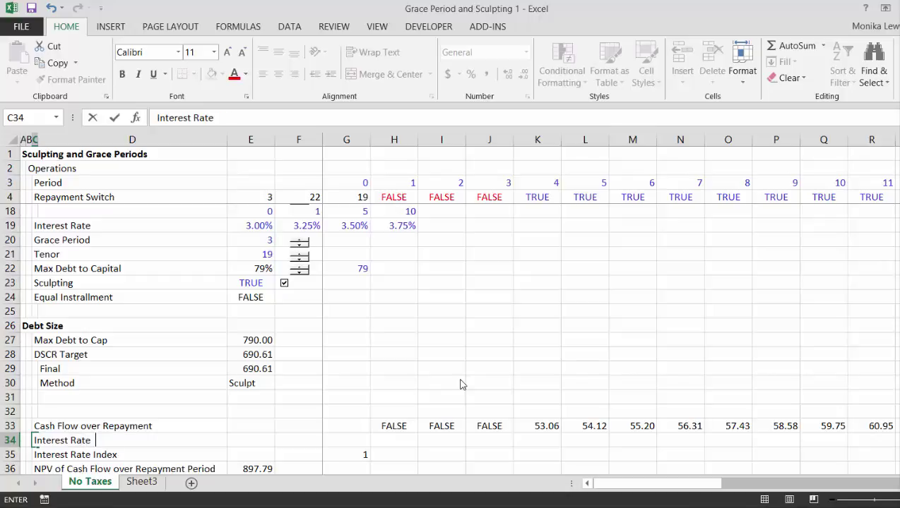
key("Return")
Step: Start a LOOKUP formula in H34 of the new Interest Rate row, with the period number in H3 as lookup value
key("Up")
key("Right")
key("Right")
key("Right")
key("Right")
key("Right")
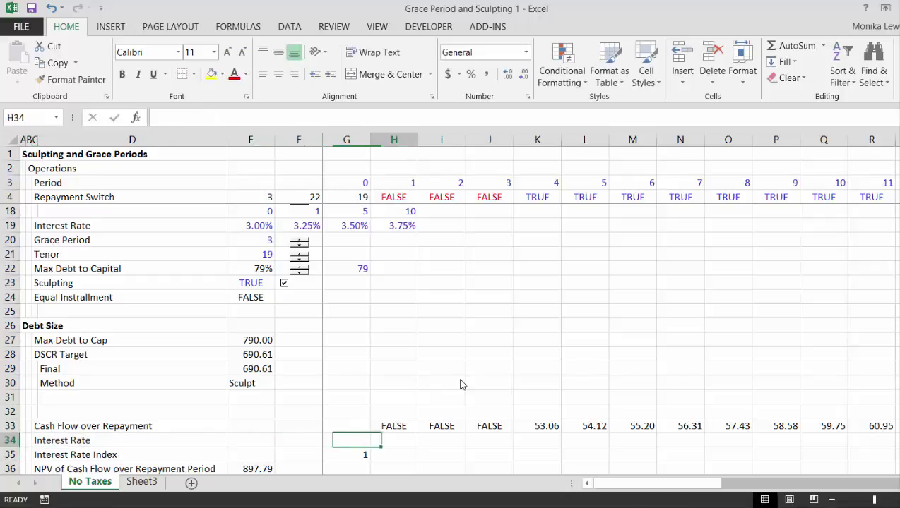
type("=look")
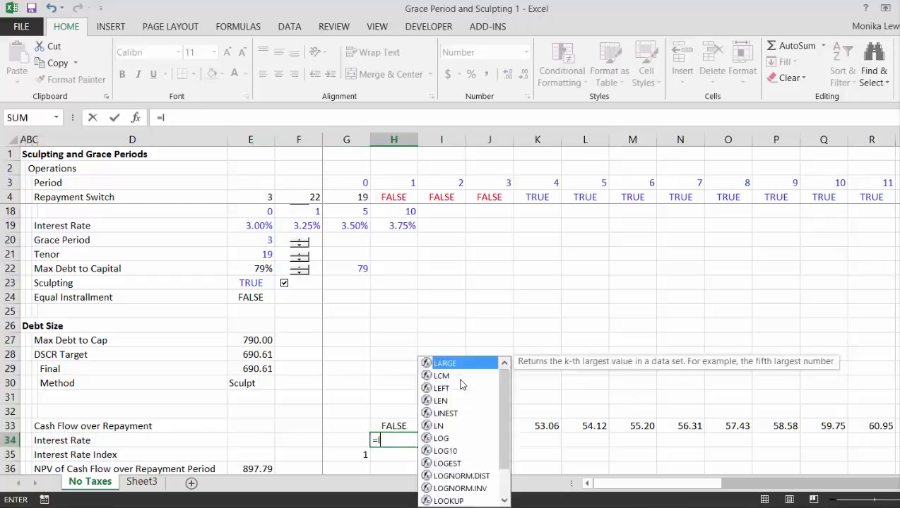
key("Tab")
key("ctrl+Up")
key("ctrl+Up")
key("ctrl+Up")
key("ctrl+Up")
type(",")
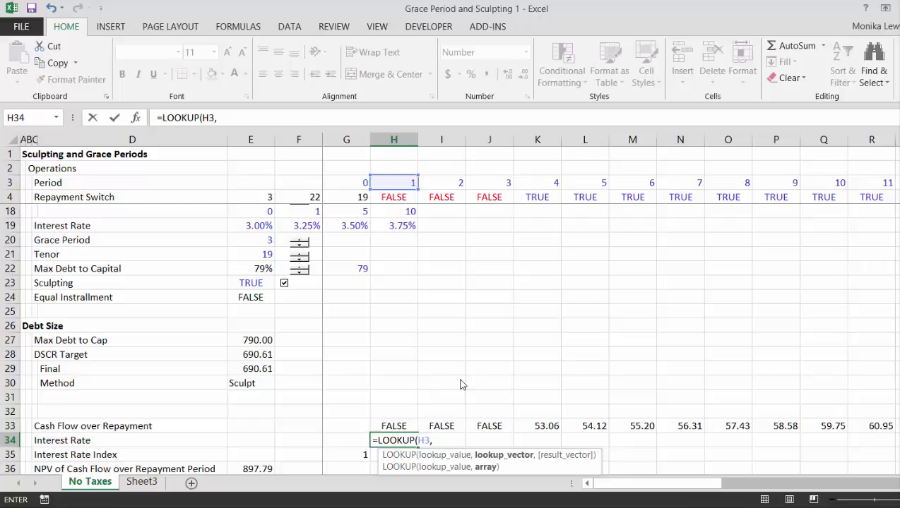
Step: Complete the H34 formula with row 18 as lookup vector and row 19 as result vector: =LOOKUP(H3,18:18,19:19)
key("ctrl+Up")
key("ctrl+Up")
key("ctrl+Up")
key("shift+space")
type(",")
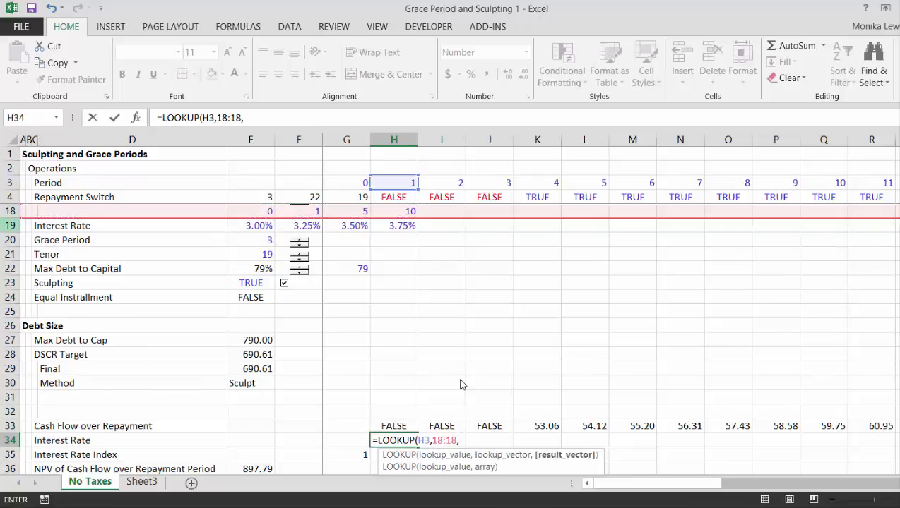
key("ctrl+Up")
key("ctrl+Up")
key("shift+space")
type(")")
key("Return")
Step: Format H34 as a percentage and fill its lookup formula across all remaining periods of the Interest Rate row
key("Up")
key("ctrl+shift+5")
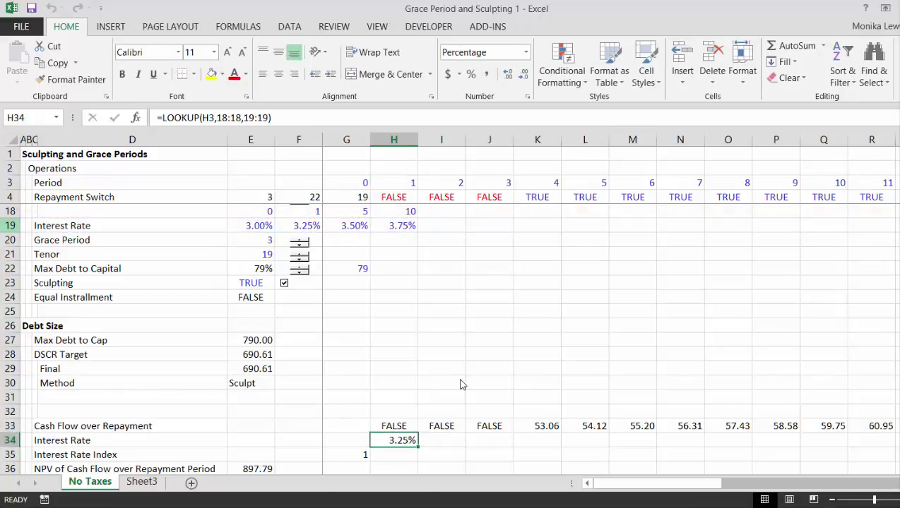
key("ctrl+shift+Right")
key("ctrl+r")
Step: Enter the Interest Rate Index formula =G35*(1+H34*H33) in H35 for period 1
key("Down")
key("Left")
key("Left")
key("Left")
key("Right")
key("Right")
type("=")
key("Left")
type("*(1+")
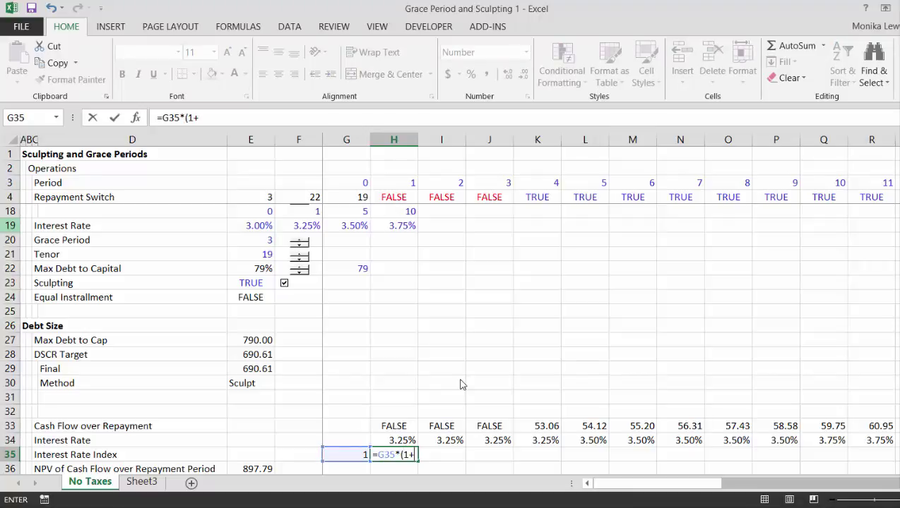
key("Up")
type("*")
key("Up")
key("Up")
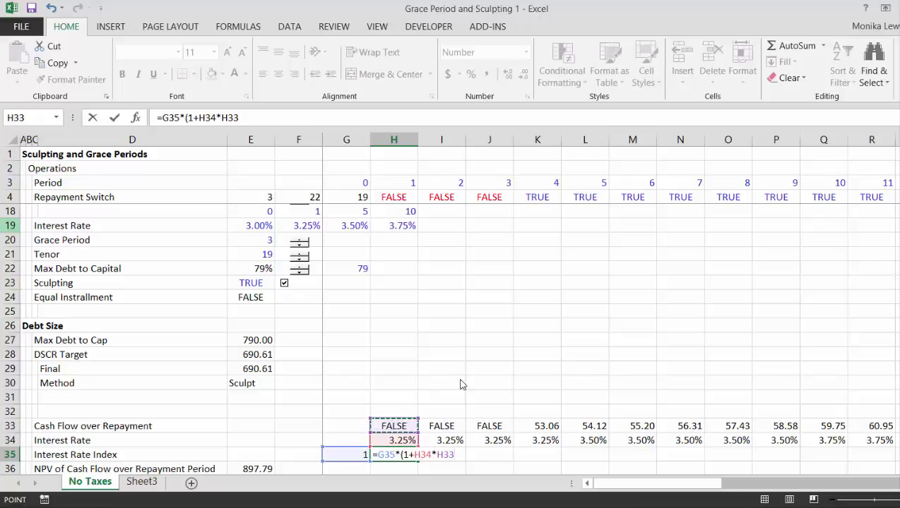
key("Return")
key("Return")
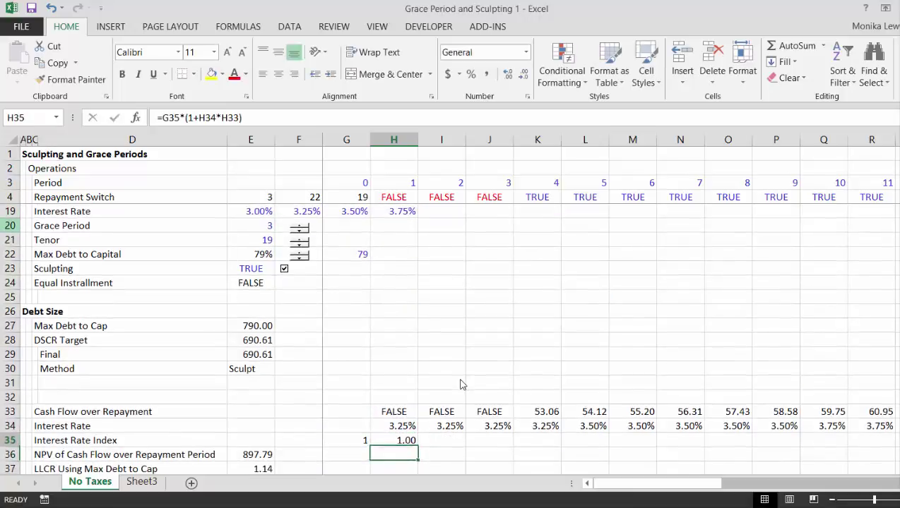
Step: Fill the H35 index formula across the periods and inspect the cells it references
key("ctrl+shift+Right")
key("ctrl+r")
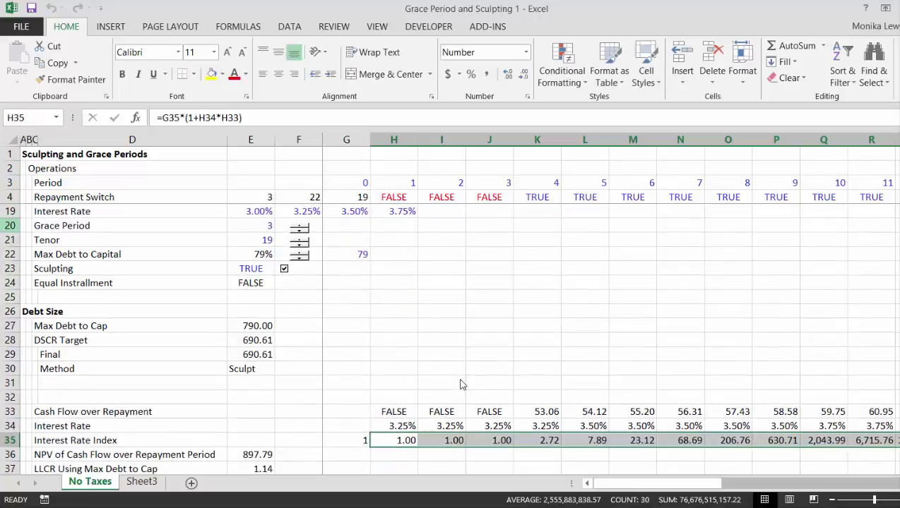
key("Right")
key("Left")
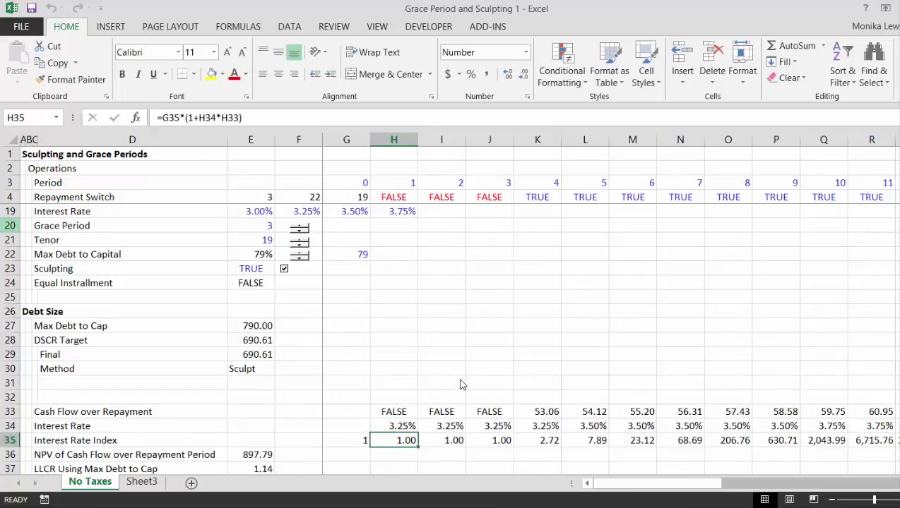
key("F2")
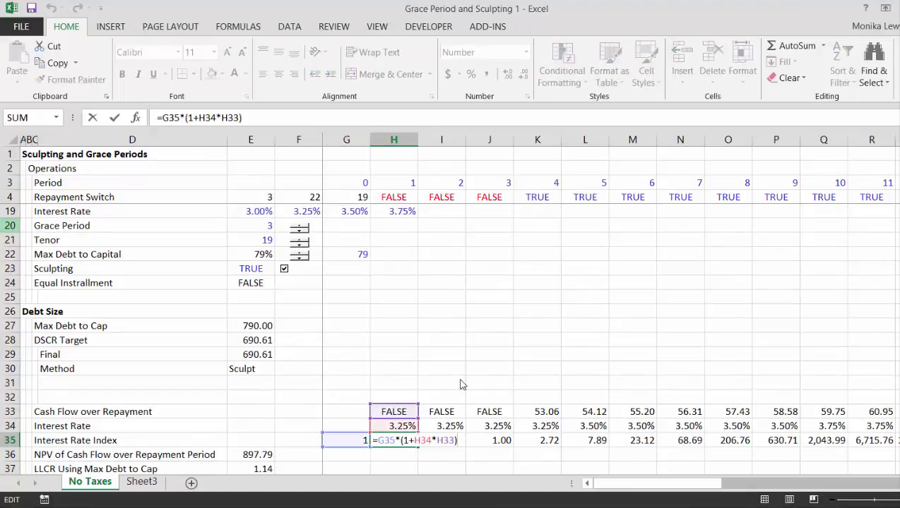
key("Return")
key("Up")
key("F2")
key("Escape")
Step: Replace the H35 formula with =G35*(1+H34*H4), based on the repayment switch, and fill it across all periods
type("=")
key("Left")
type("*")
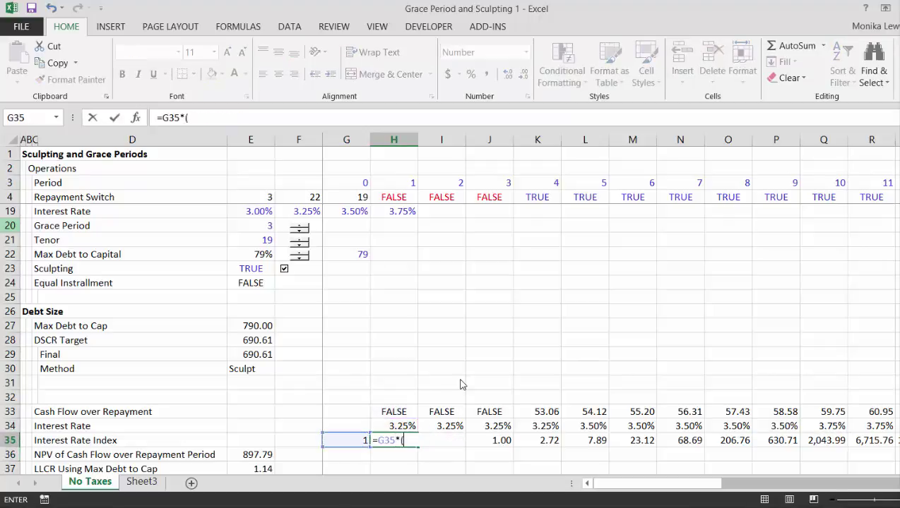
key("Up")
type("*")
key("Up")
key("Up")
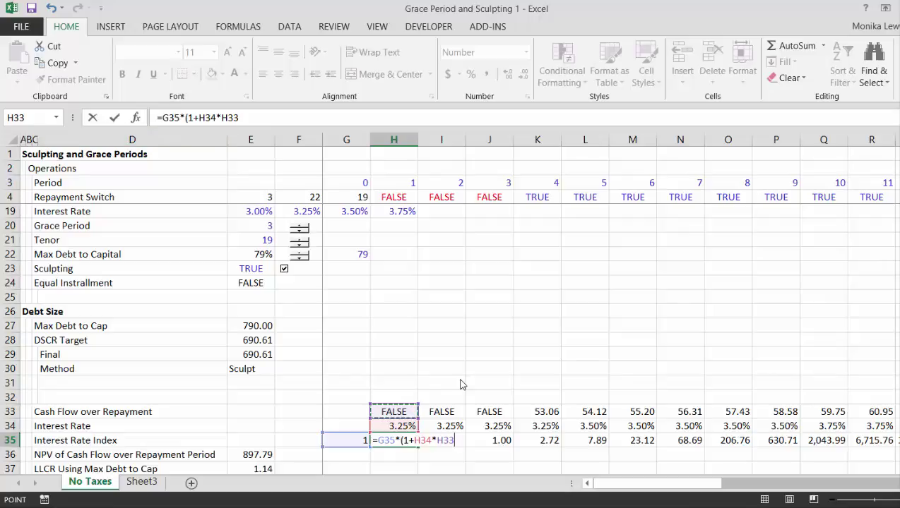
key("ctrl+Up")
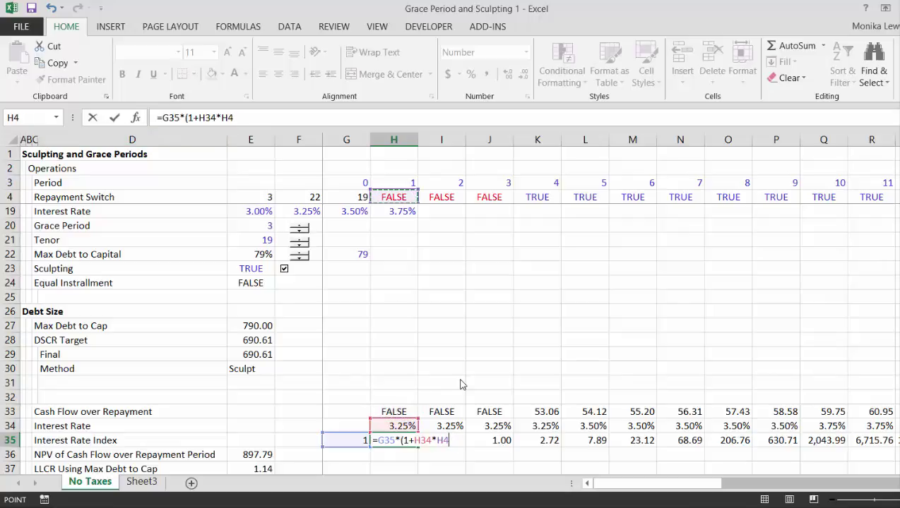
key("Return")
key("Return")
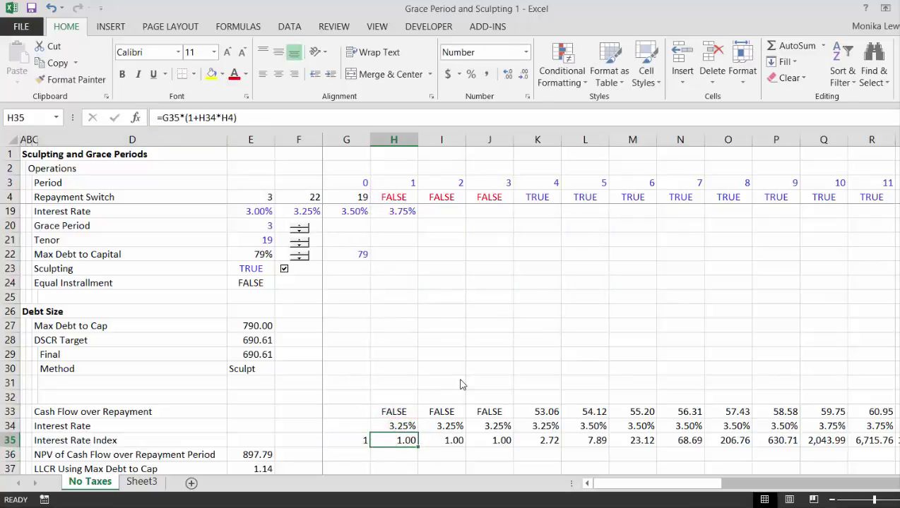
key("ctrl+shift+Right")
key("ctrl+r")
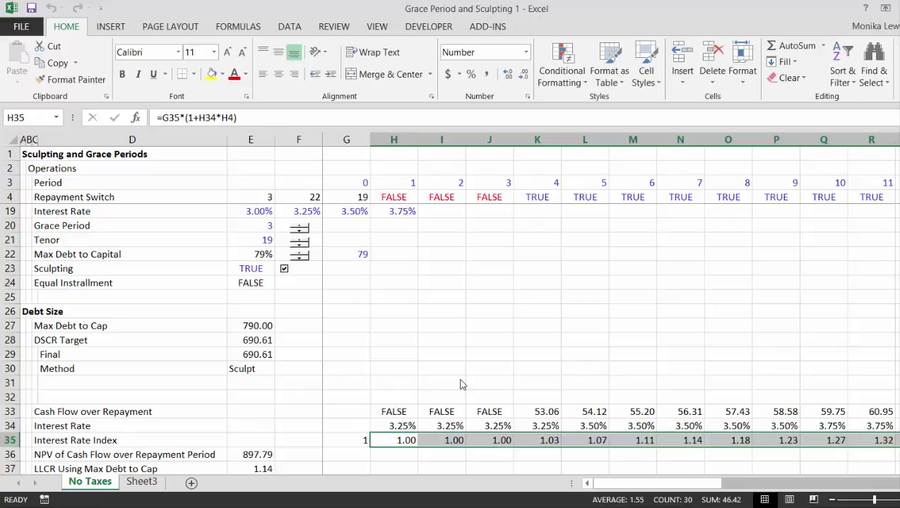
Step: Examine the Interest Rate Index values across the periods, past the end of the repayment period, and return to the row labels
key("ctrl+shift+Left")
key("Right")
key("Right")
key("Right")
key("Right")
key("Right")
key("Right")
key("Right")
key("Right")
key("Right")
key("Right")
key("Right")
key("Right")
key("Right")
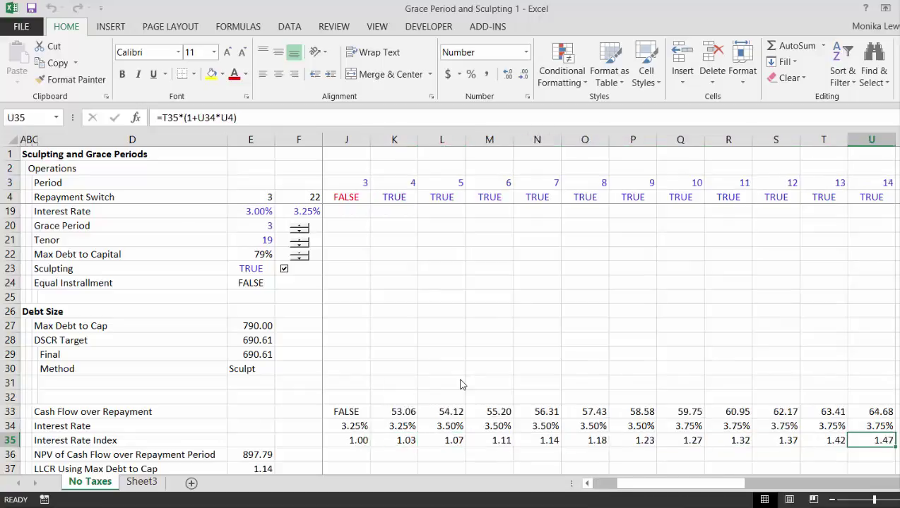
key("Right")
key("Right")
key("Right")
key("Right")
key("Right")
key("Right")
key("Right")
key("Right")
key("Right")
key("Right")
key("Right")
key("Right")
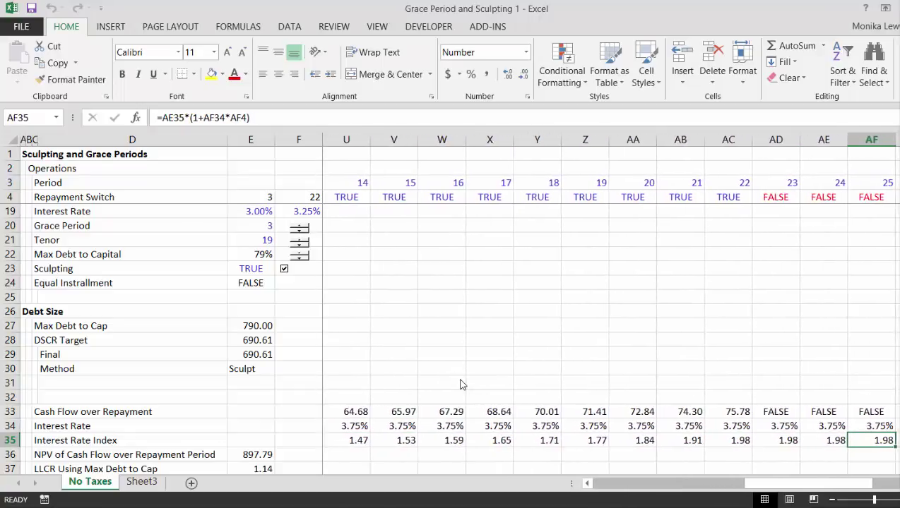
key("Right")
key("ctrl+Left")
key("Left")
key("Left")
key("Left")
Step: Try to calculate the NPV of Cash Flow over Repayment Period in E36 with =SUMPRODUCT(34:34/35:35)
key("Down")
key("Down")
key("Down")
key("Up")
key("Up")
key("Right")
key("F2")
key("Escape")
type("=")
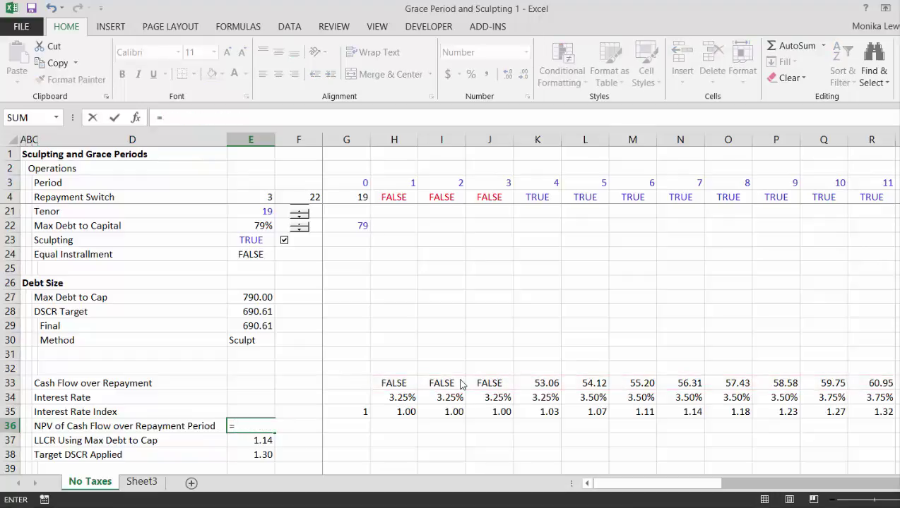
type("sum")
key("Down")
key("Down")
key("Down")
key("Tab")
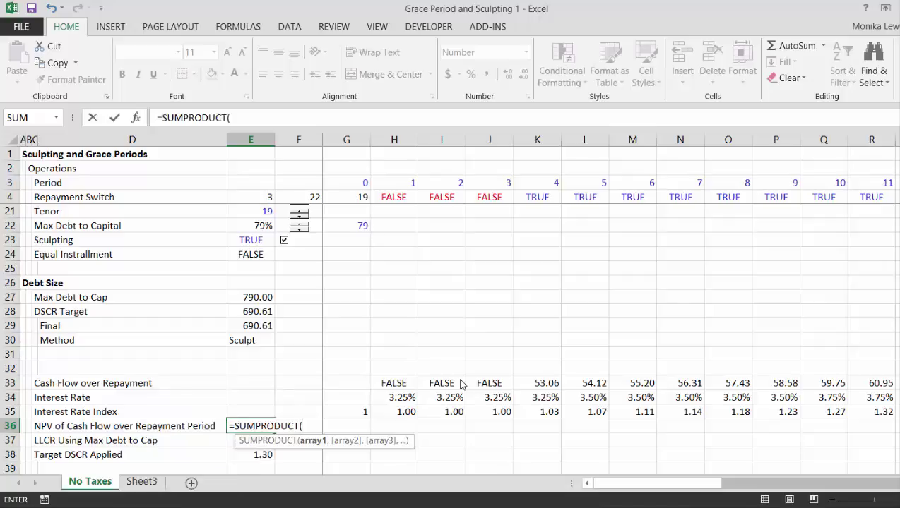
key("Up")
key("Up")
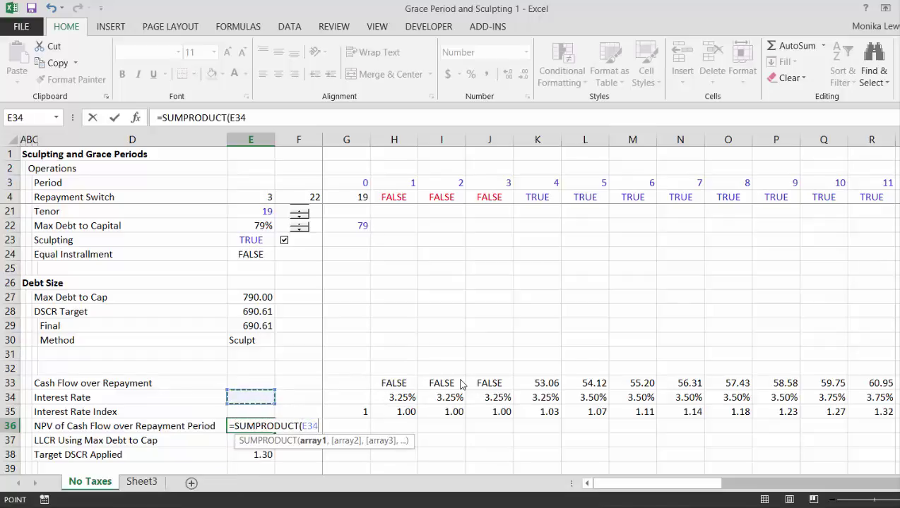
key("shift+space")
type("/")
key("Up")
key("Up")
key("Down")
key("shift+space")
key("Return")
key("Up")
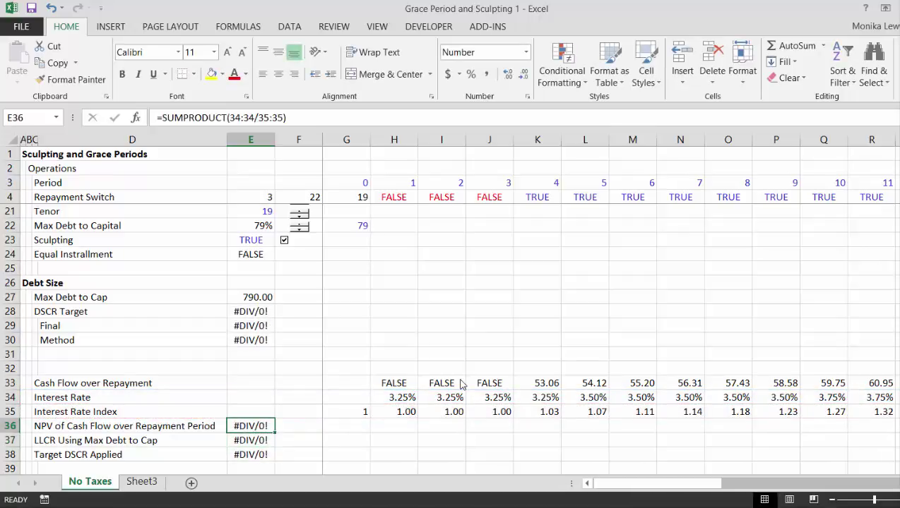
Step: Replace the E36 formula with =SUMPRODUCT(H33:AK33/H34:AK34), restricting both ranges to the period columns
type("=sum")
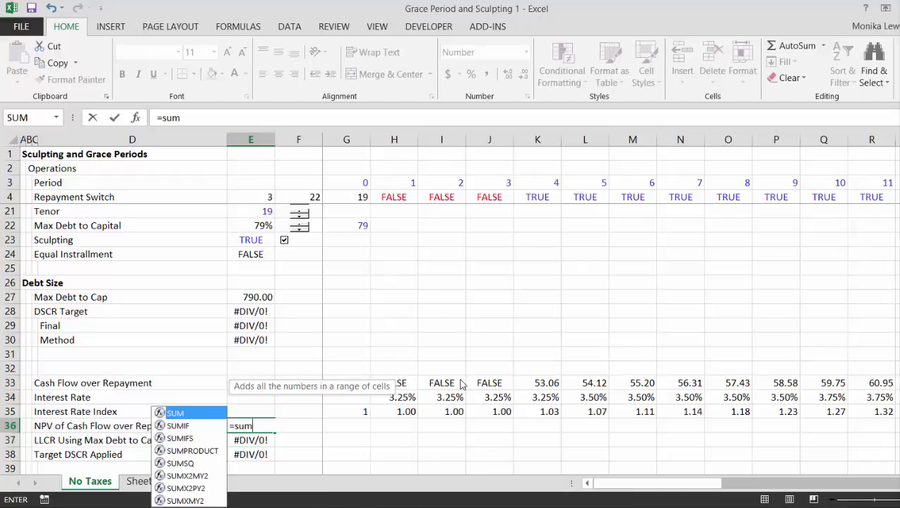
key("Down")
key("Down")
key("Down")
key("Tab")
key("Up")
key("Up")
key("Right")
key("Right")
key("Right")
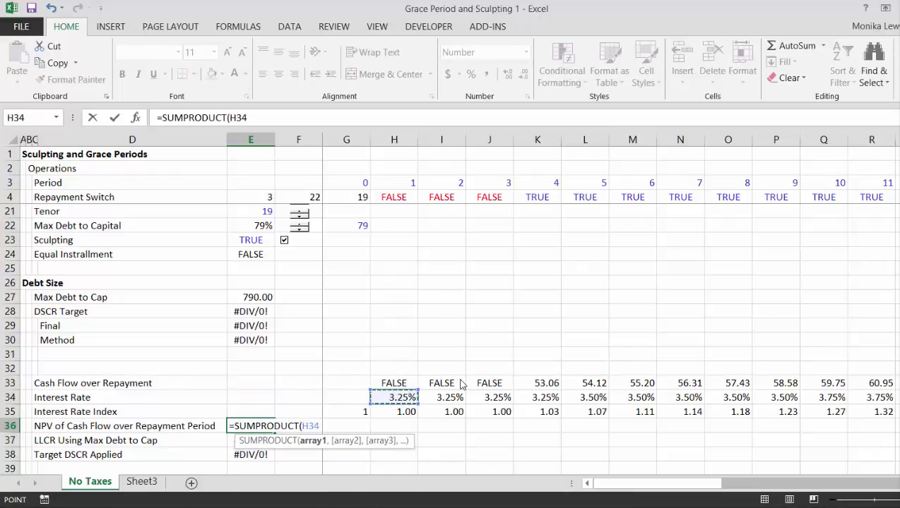
key("Up")
key("ctrl+shift+Right")
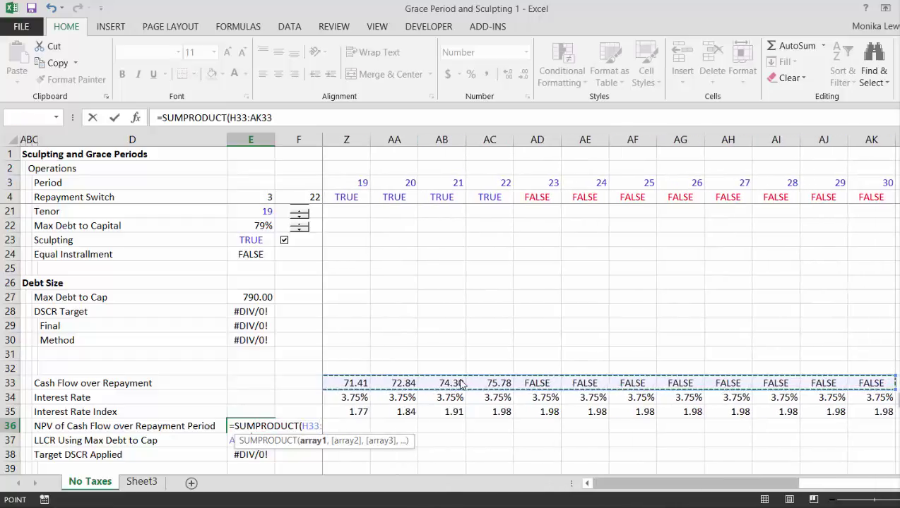
type("/")
key("Up")
key("Up")
key("Right")
key("Right")
key("Right")
key("ctrl+shift+Right")
key("Return")
key("Up")
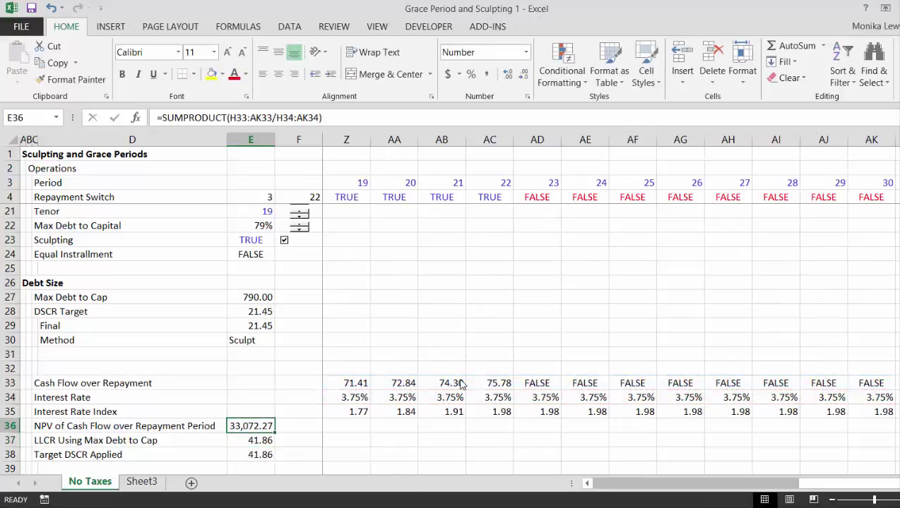
Step: Change the divisor range in the E36 SUMPRODUCT formula to the Interest Rate Index, H35:AK35
key("Right")
key("Right")
key("Left")
key("Left")
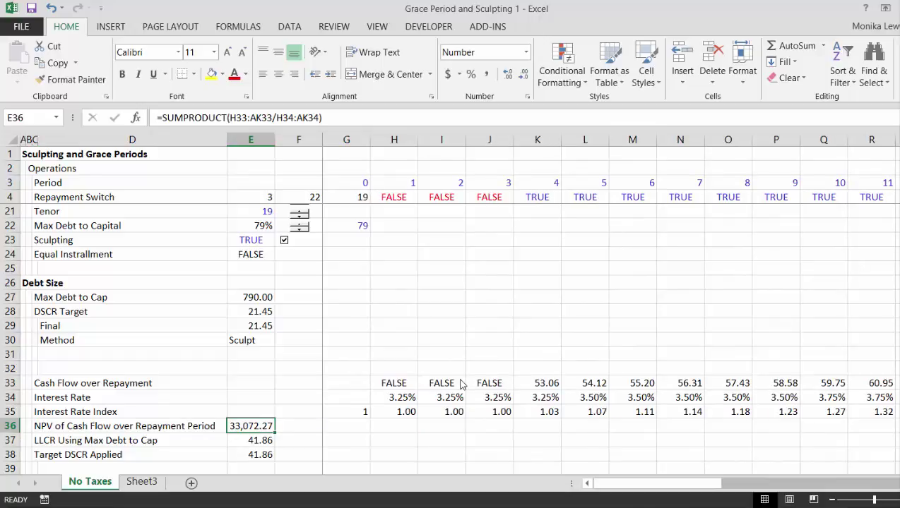
key("F2")
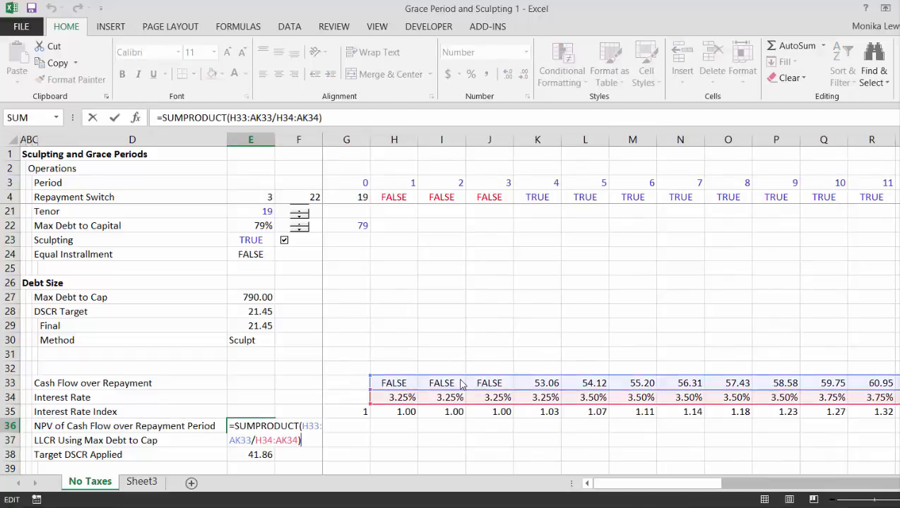
key("BackSpace")
key("BackSpace")
key("BackSpace")
key("BackSpace")
key("BackSpace")
key("BackSpace")
key("BackSpace")
key("BackSpace")
type("35:AK35)")
key("Return")
key("Up")
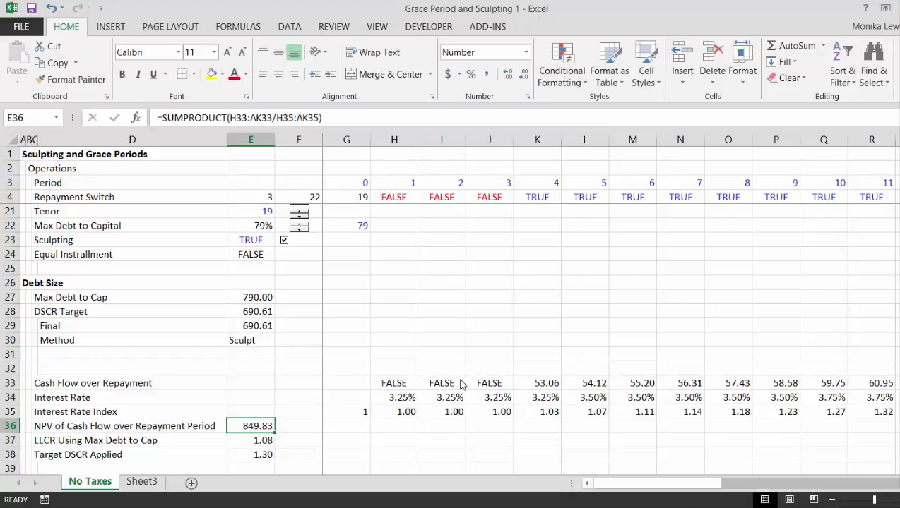
Step: Enter =E36/E27 in E37 to calculate the LLCR Using Max Debt to Cap
key("Down")
key("Down")
key("Down")
key("Down")
key("Down")
key("Up")
key("Up")
key("Up")
key("Up")
type("=")
key("Up")
type("/")
key("Up")
key("Up")
key("Up")
key("Up")
key("Up")
key("Up")
key("Up")
key("Up")
key("Up")
key("Up")
key("Up")
key("Down")
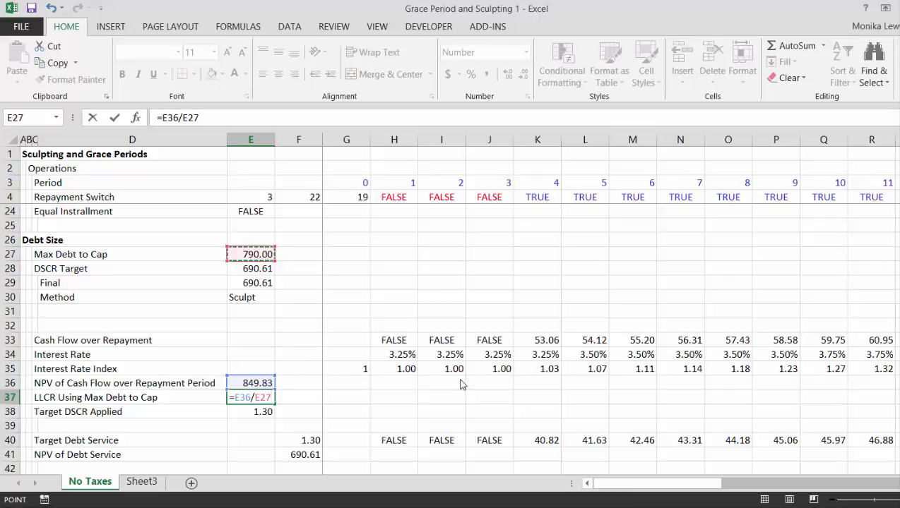
key("Return")
key("Up")
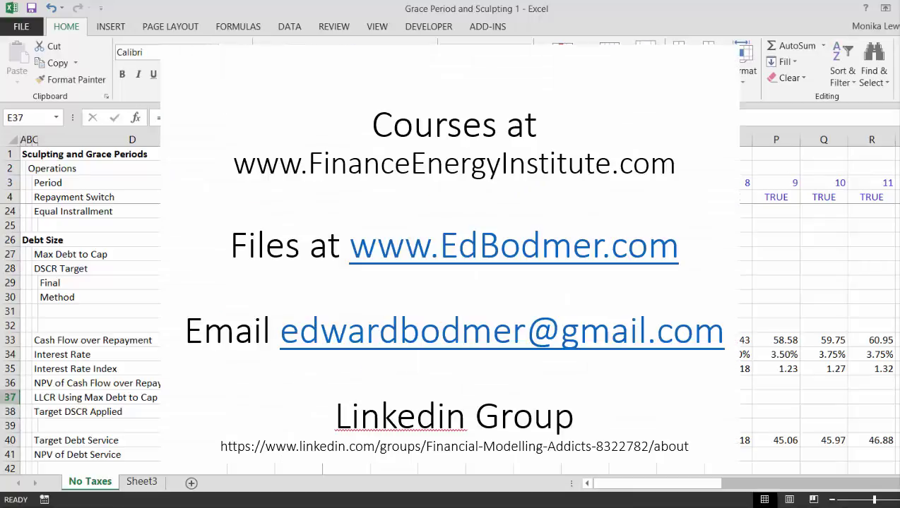
Step: Examine the Target DSCR row in the financing assumptions and return to the LLCR in E37
key("Down")
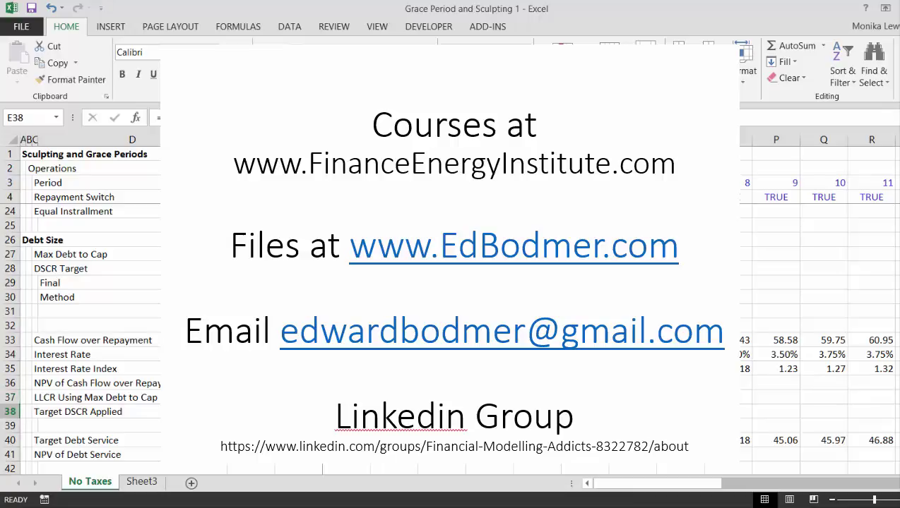
key("Down")
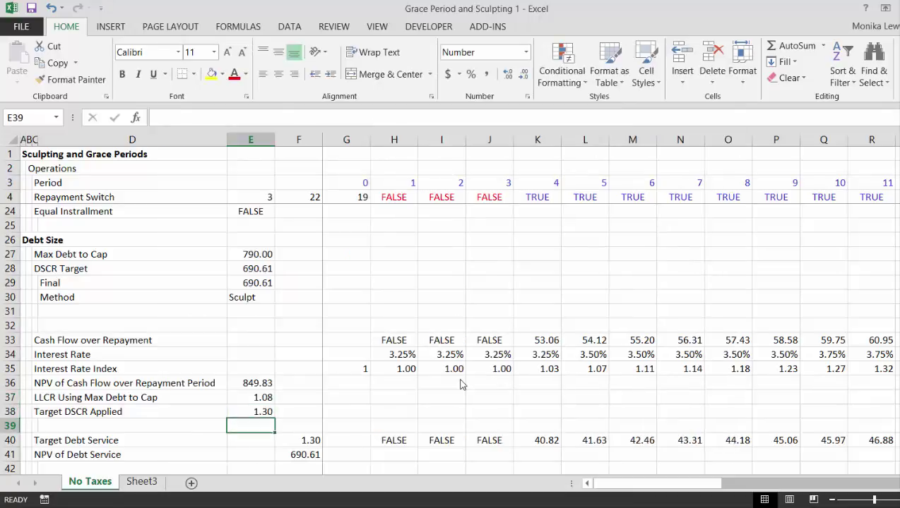
key("Up")
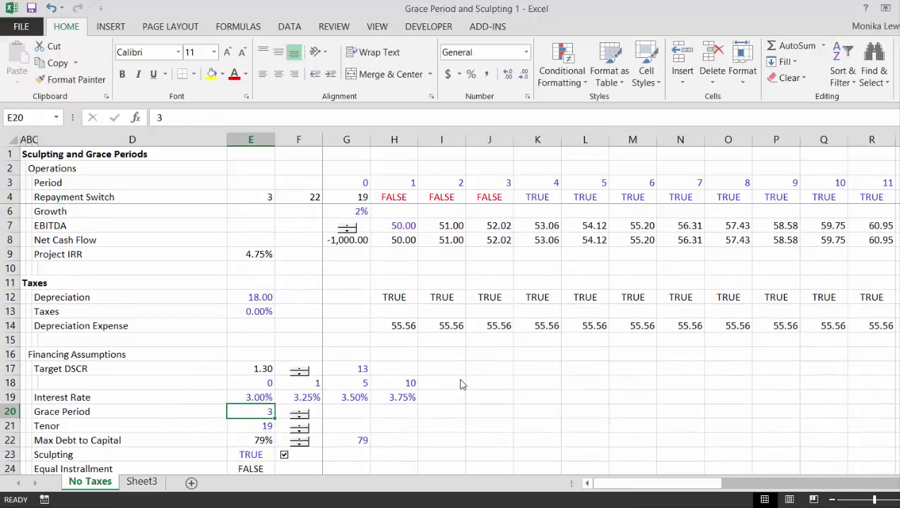
key("Up")
key("Up")
key("Up")
key("Right")
key("Right")
key("Right")
key("Left")
key("Left")
key("Left")
key("Down")
key("Down")
key("Down")
key("Down")
key("Down")
key("Down")
key("Down")
key("Down")
key("Down")
key("Down")
key("Down")
key("Down")
key("Down")
key("Down")
key("Down")
key("Down")
key("Down")
key("Down")
key("Down")
key("Down")
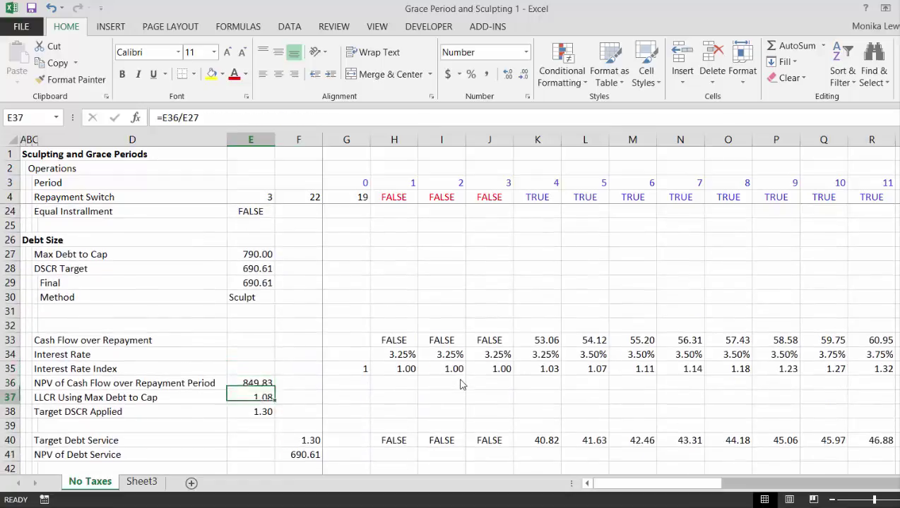
Step: Inspect the Target DSCR Applied formula in E38 and the cells it references, leaving it unedited
key("Right")
key("Down")
key("Down")
key("Down")
key("Up")
key("Up")
key("Up")
key("Left")
key("F2")
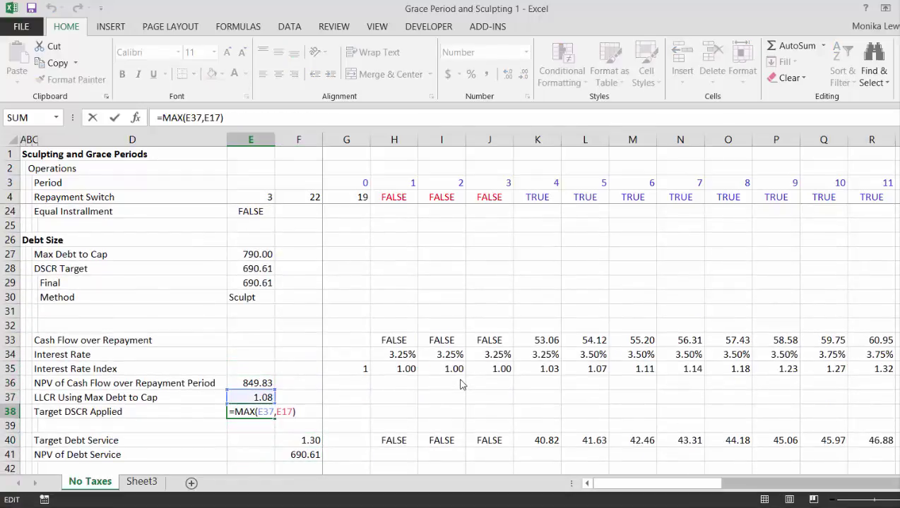
key("Return")
Step: Examine the Target Debt Service formulas across the first periods of row 40
key("Down")
key("Right")
key("Right")
key("Right")
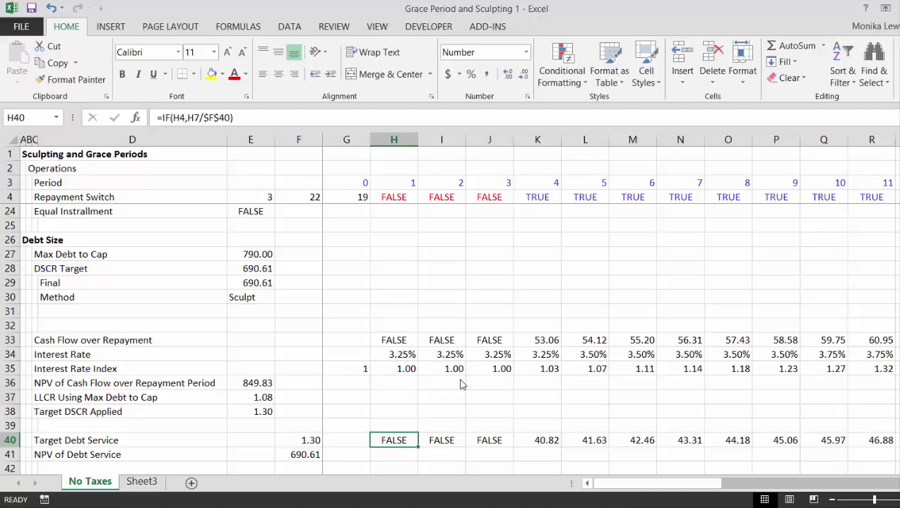
key("Right")
key("Right")
key("Right")
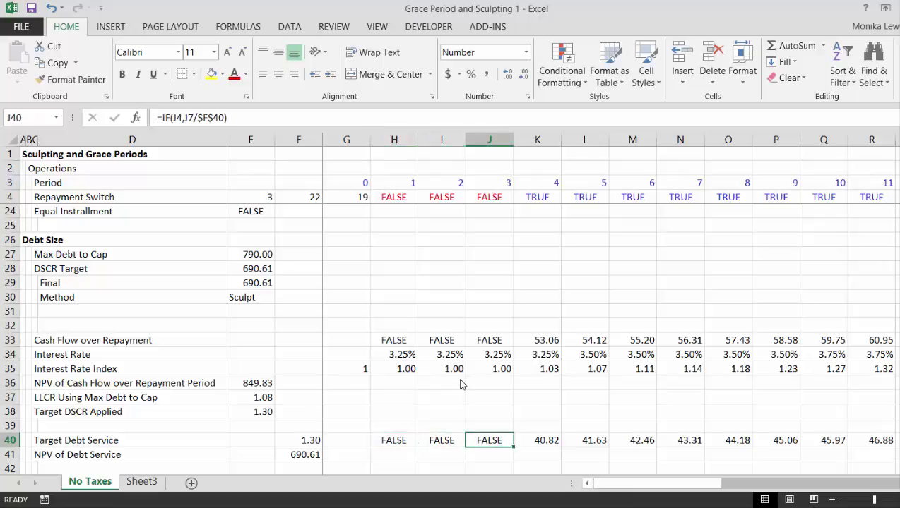
key("Left")
key("Left")
key("Left")
key("Right")
key("Right")
key("Left")
key("Left")
key("Left")
key("Left")
Step: Replace the NPV of Debt Service formula in F41 with =SUMPRODUCT(H40:AK40/H35:AK35)
key("Down")
key("F2")
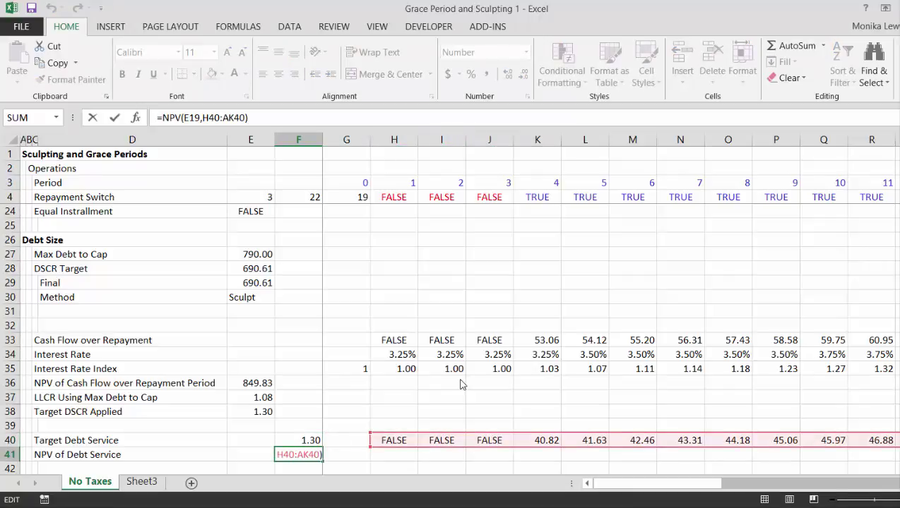
key("Return")
key("Up")
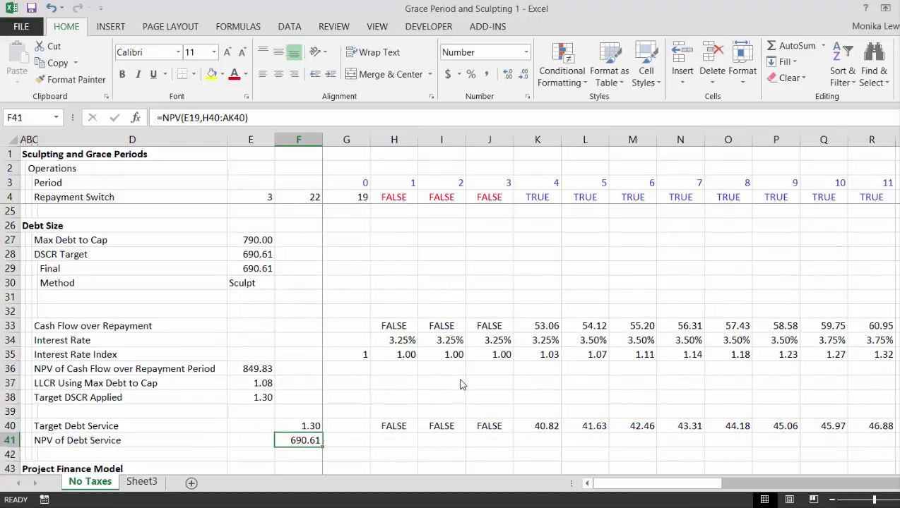
type("=sum")
key("Down")
key("Down")
key("Down")
key("Tab")
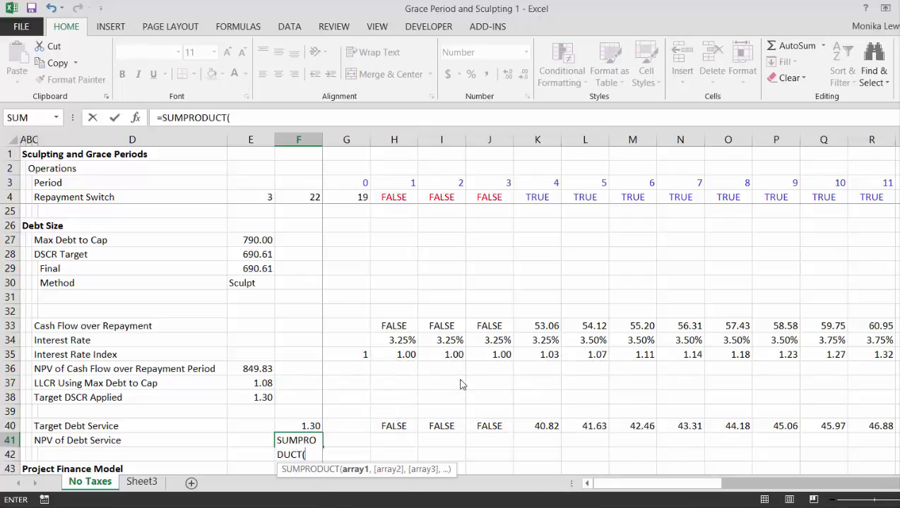
key("Up")
key("Right")
key("Right")
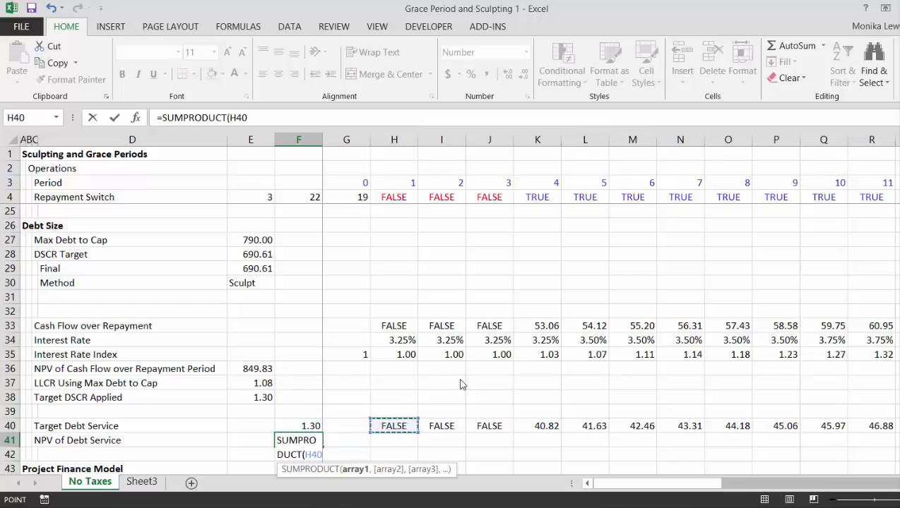
key("ctrl+shift+Right")
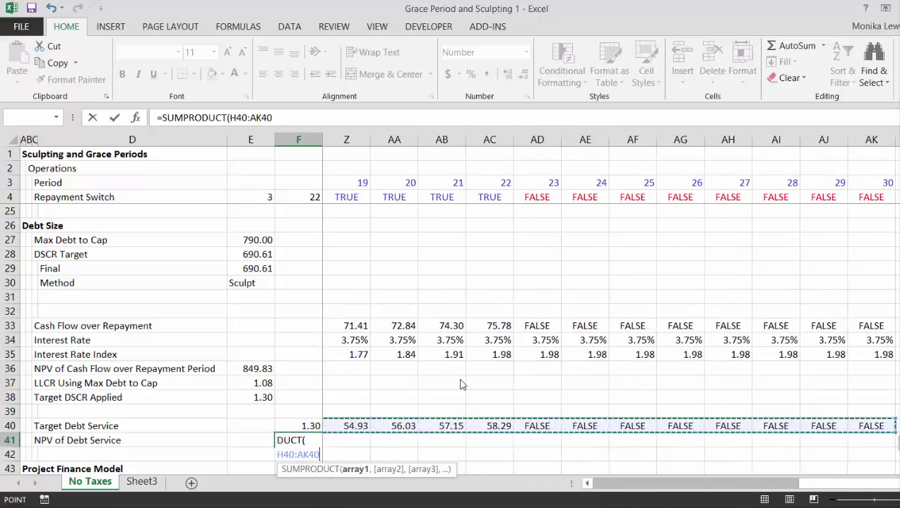
type("/")
key("Up")
key("Up")
key("Up")
key("Up")
key("Right")
key("Up")
key("Up")
key("Right")
key("ctrl+shift+Right")
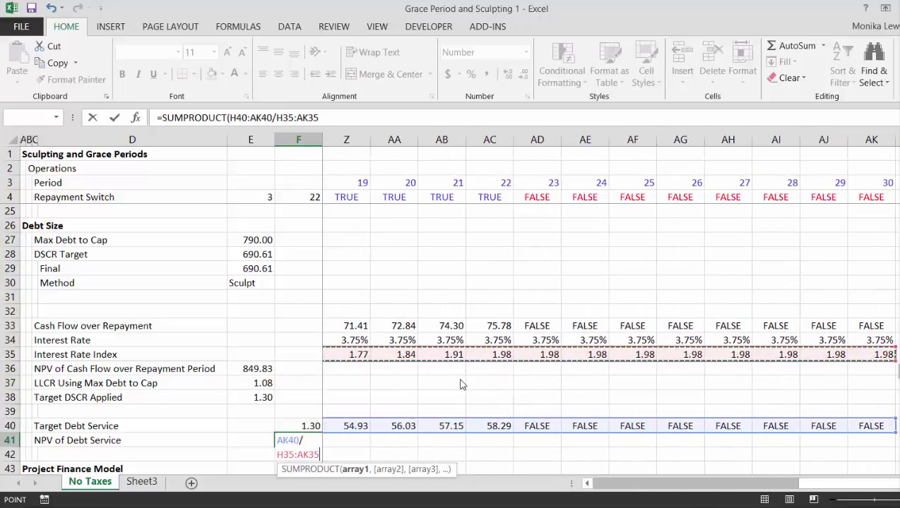
key("Return")
key("Up")
key("Left")
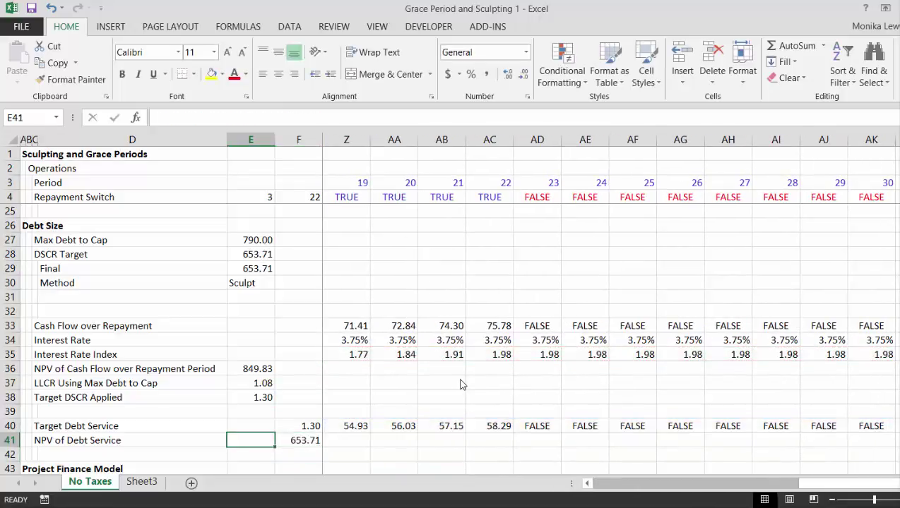
key("Right")
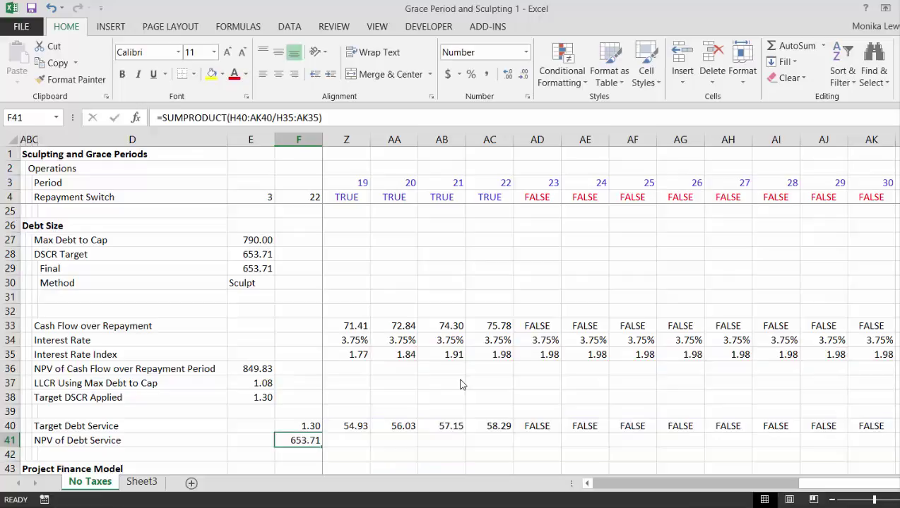
Step: Examine the rows around the NPV of Debt Service and the Debt Size section above it
key("Right")
key("Left")
key("Up")
key("Down")
key("Down")
key("Down")
key("Down")
key("Down")
key("Down")
key("Down")
key("Down")
key("Up")
key("Up")
key("Up")
key("Up")
key("Up")
key("Up")
key("Up")
key("Up")
key("Up")
key("Up")
key("Up")
key("Up")
key("Up")
key("Up")
key("Up")
key("Up")
key("Up")
key("Up")
key("Up")
key("Up")
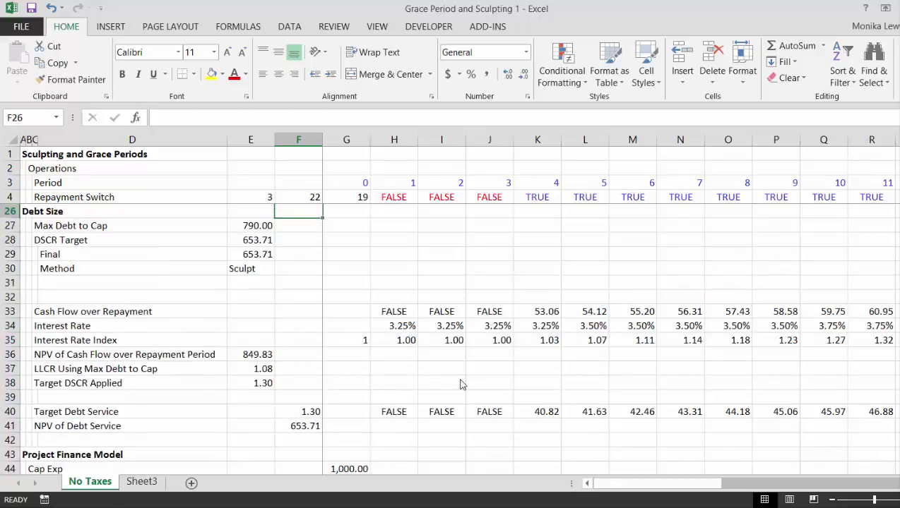
Step: Review the Project Finance Model's Cap Exp, Debt and Equity rows down to the start of the debt schedule
key("Down")
key("Down")
key("Down")
key("Down")
key("Down")
key("Down")
key("Down")
key("Down")
key("Down")
key("Down")
key("Down")
key("Down")
key("Down")
key("Down")
key("Down")
key("Down")
key("Down")
key("Down")
key("Down")
key("Down")
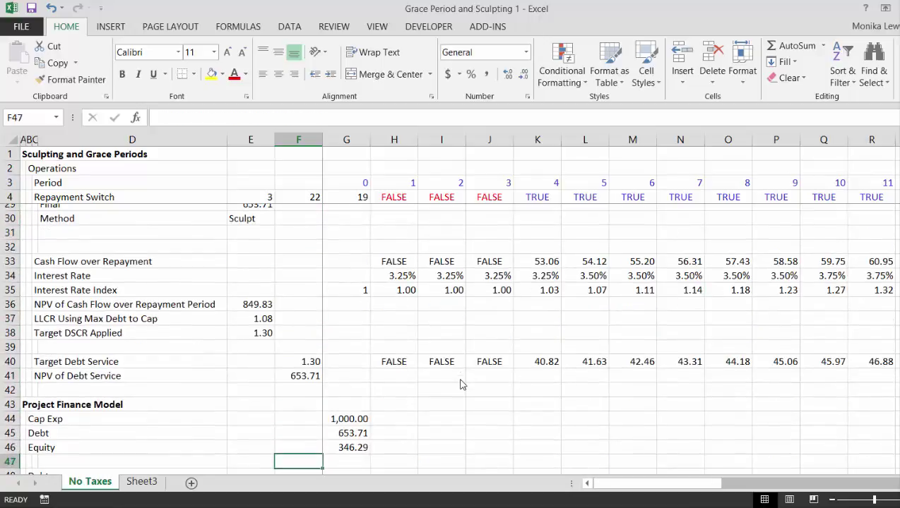
key("Down")
key("Down")
key("Down")
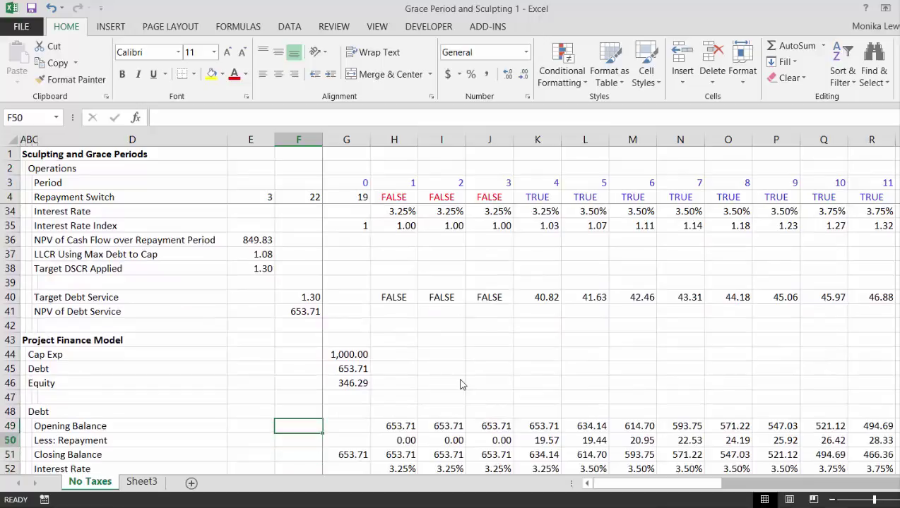
Step: Check the debt schedule's Closing Balance row through the last repayment period in AC51, and return to the first columns
key("Right")
key("Right")
key("Right")
key("Right")
key("Right")
key("Right")
key("Right")
key("Right")
key("Right")
key("Right")
key("Right")
key("Right")
key("Right")
key("Right")
key("Right")
key("Right")
key("Right")
key("Right")
key("Right")
key("Right")
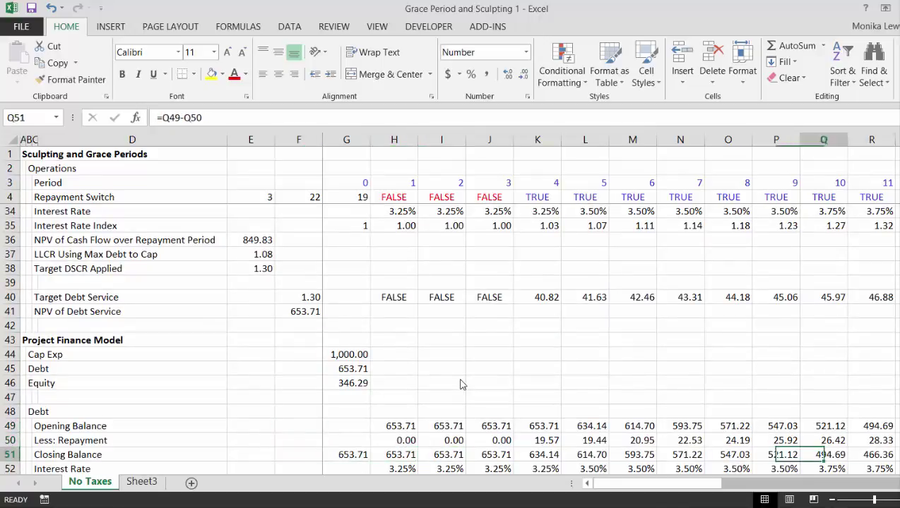
key("Right")
key("Right")
key("Right")
key("Left")
key("Down")
key("Down")
key("Up")
key("Up")
key("Left")
key("Left")
key("Right")
key("Right")
key("Right")
key("Right")
key("Left")
key("Left")
key("Left")
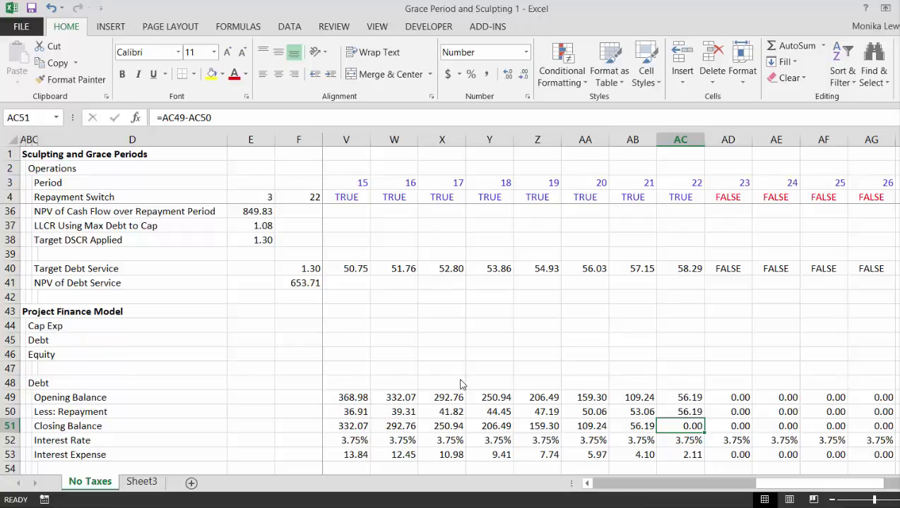
key("ctrl+Left")
key("Left")
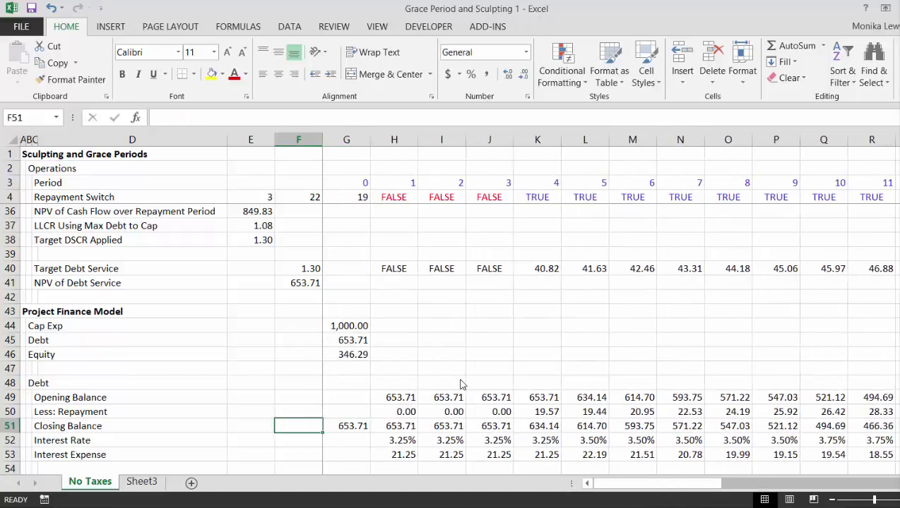
Step: Start a new conditional formatting rule for the whole sheet that uses a formula to determine which cells to format
key("Right")
key("Right")
key("ctrl+space")
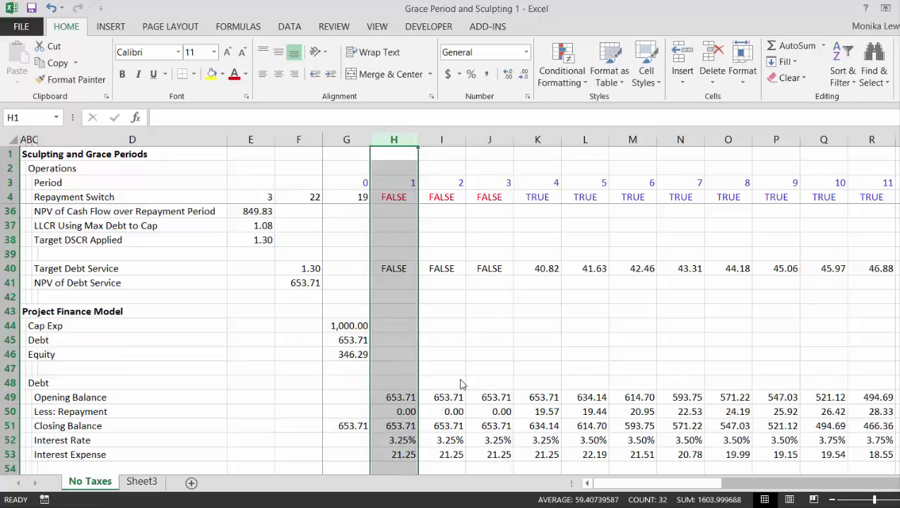
key("ctrl+a")
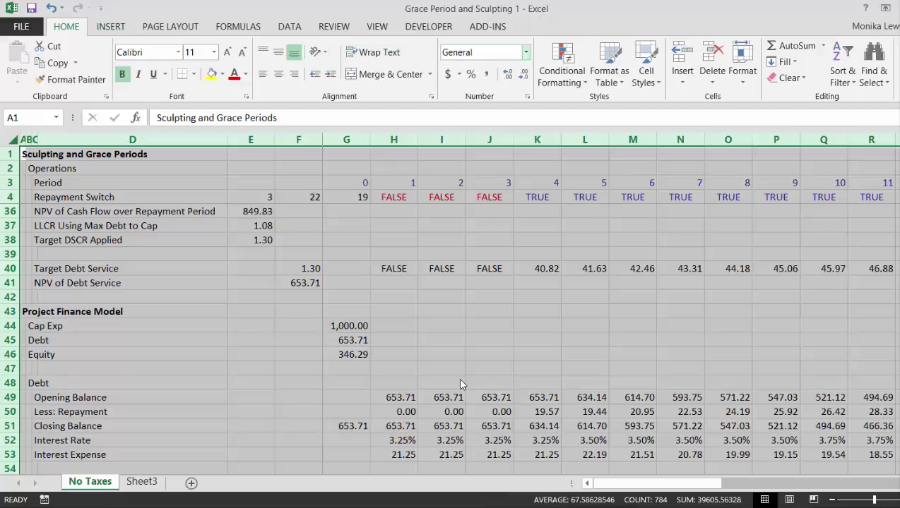
key("alt+h")
key("l")
key("i")
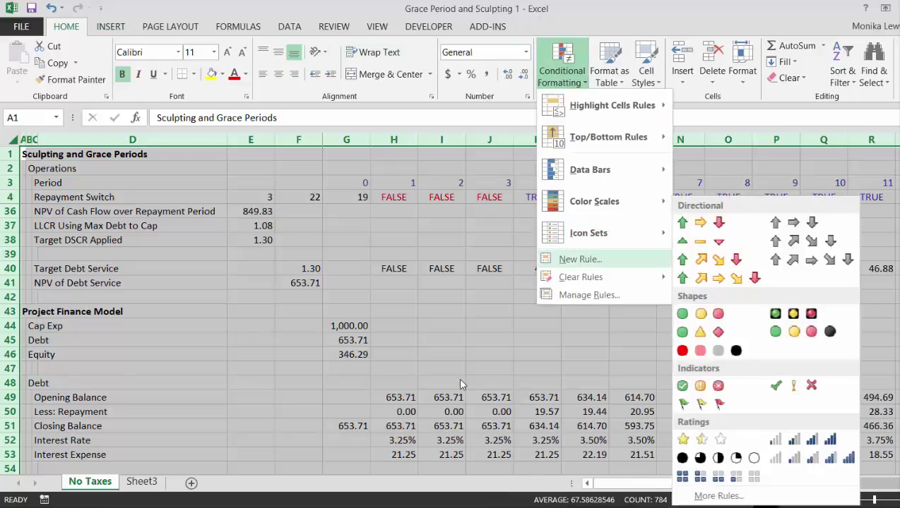
key("n")
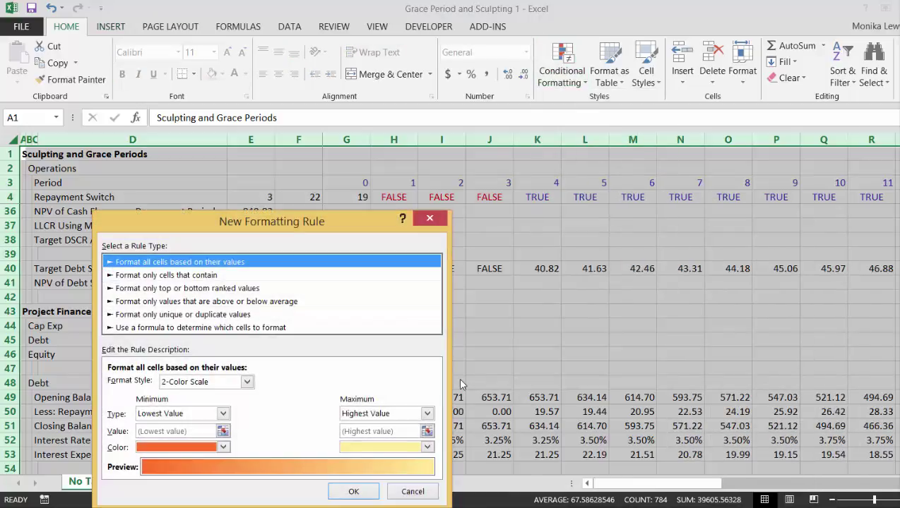
key("End")
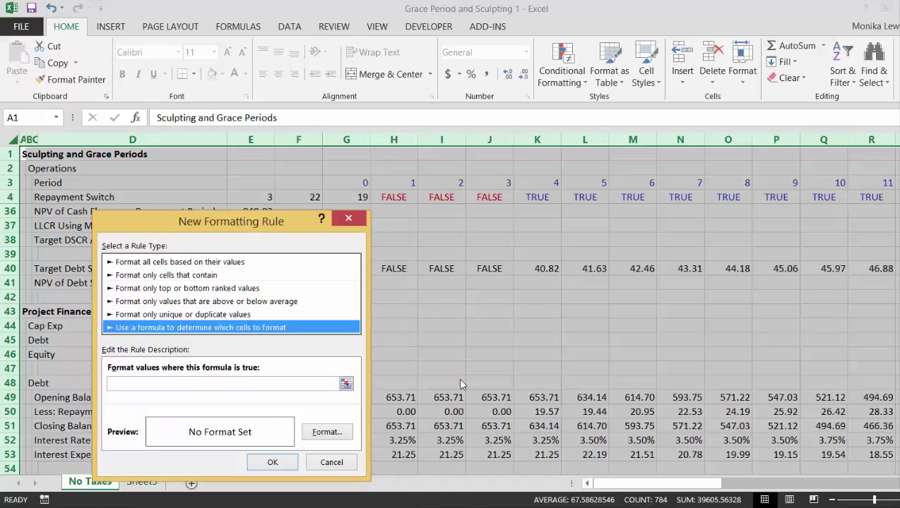
left_click(460, 384)
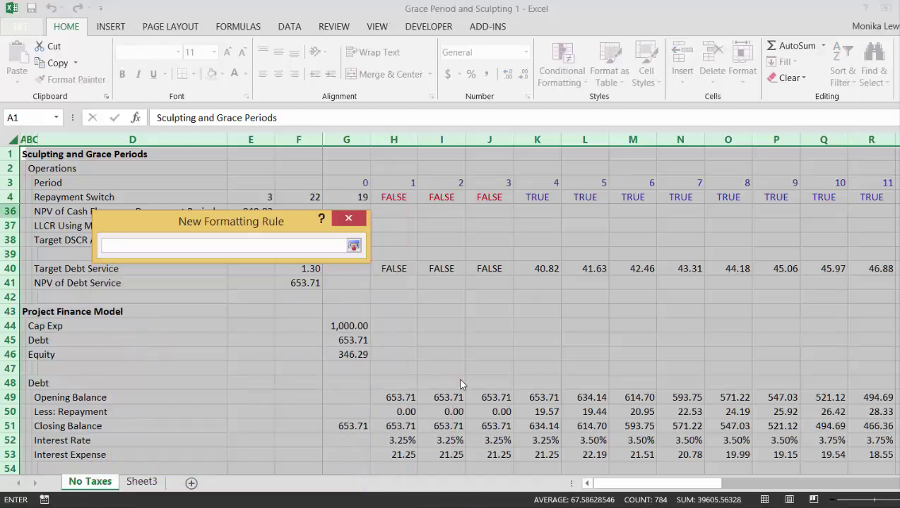
Step: Set the rule's formula to =A$4=true, with only the Repayment Switch row fixed in the reference
type("=")
key("Down")
key("Down")
key("Down")
key("F4")
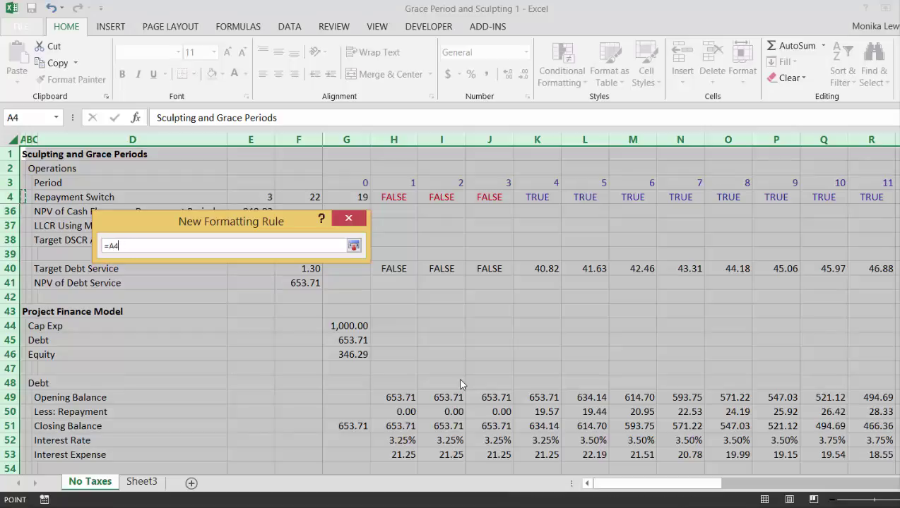
key("F4")
key("F4")
key("F4")
type("=")
key("Return")
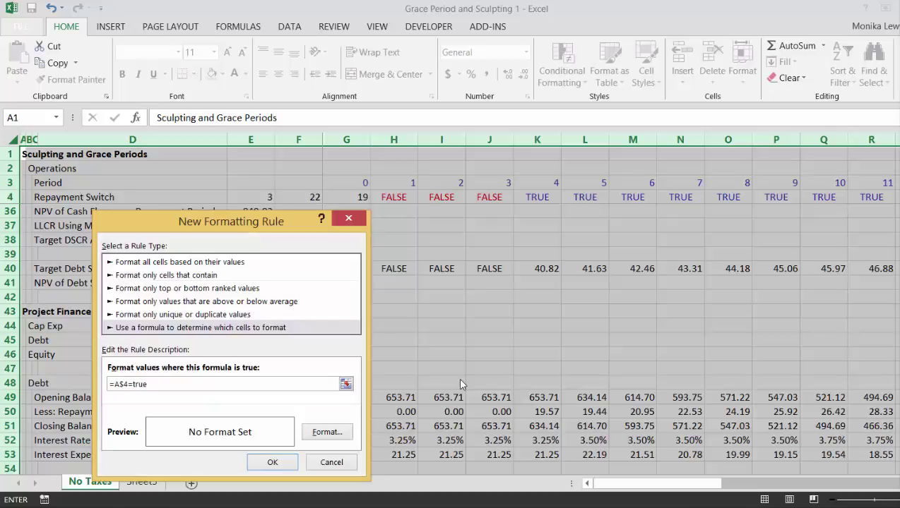
Step: Give the rule a light blue-gray background fill and apply it to the sheet
key("alt+f")
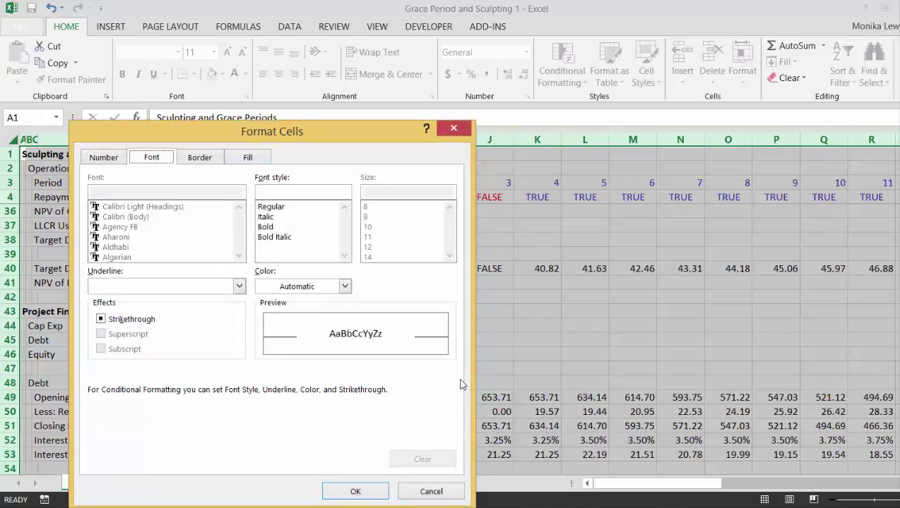
key("Right")
key("Right")
key("Up")
key("Left")
key("Left")
key("Left")
key("space")
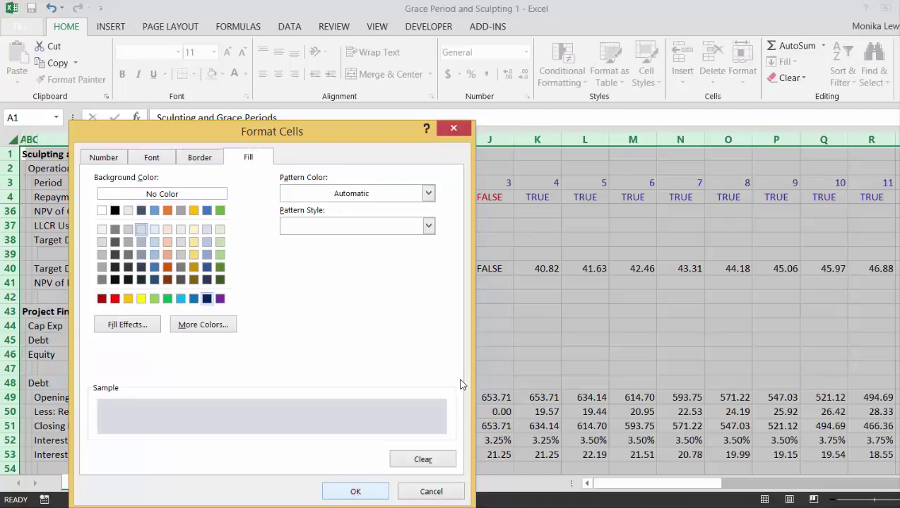
key("Return")
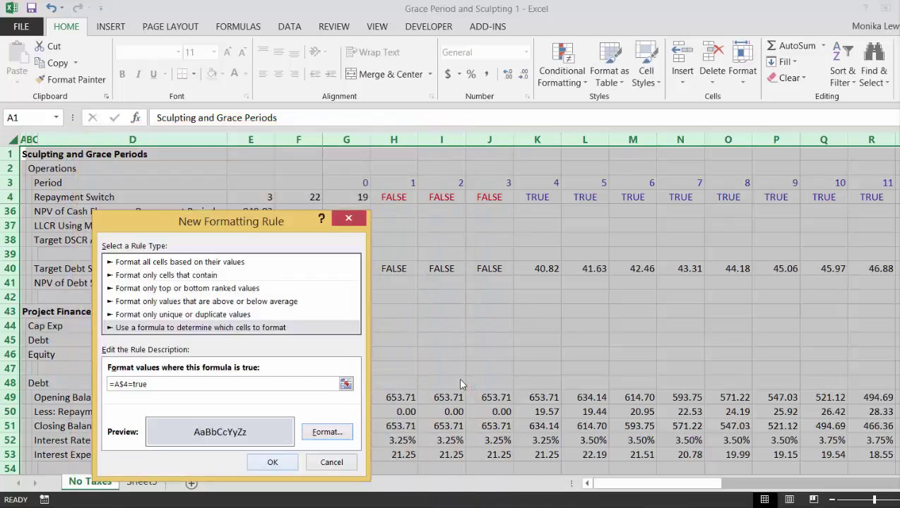
key("Return")
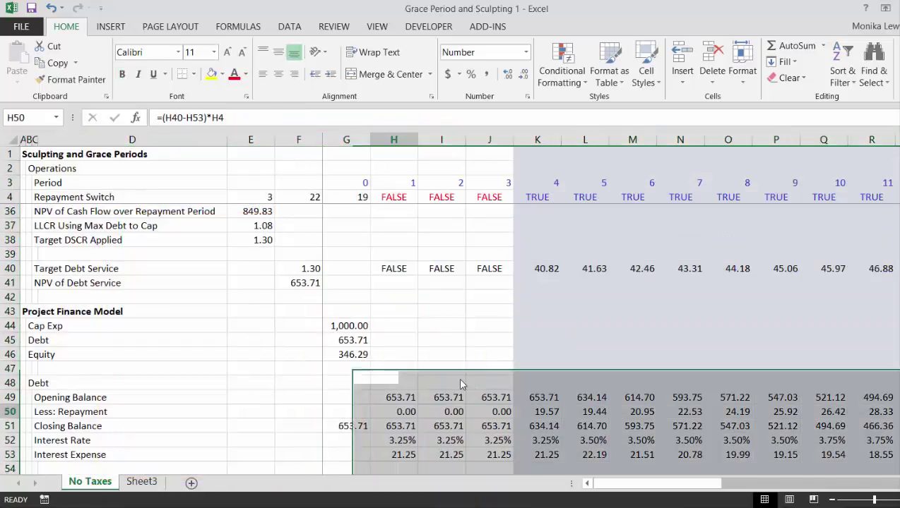
Step: Examine the shaded repayment periods and the debt's Closing Balance in the last repayment period, cell AC51
key("Right")
key("Right")
key("Right")
key("Right")
key("Right")
key("Right")
key("Right")
key("Right")
key("Right")
key("Right")
key("Right")
key("Right")
key("Right")
key("Right")
key("Right")
key("Right")
key("Right")
key("Right")
key("Right")
key("Right")
key("Right")
key("Right")
key("Down")
key("Left")
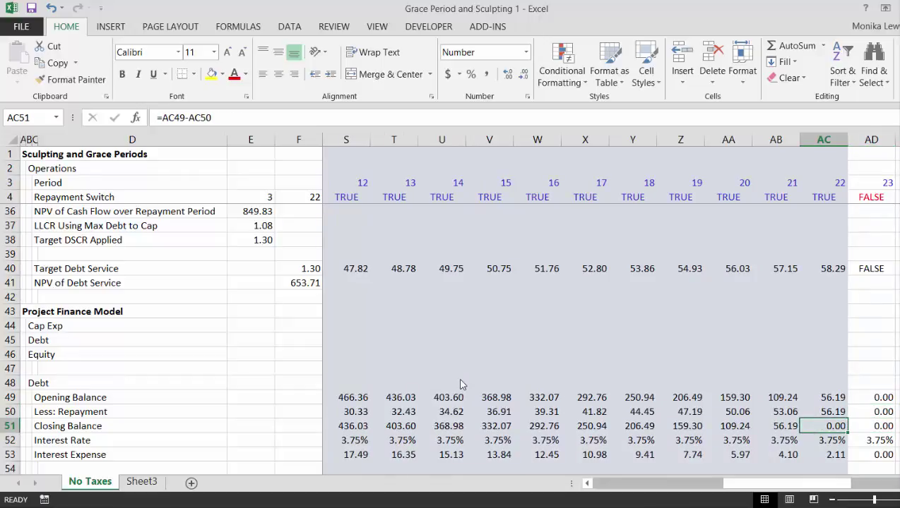
Step: Check the Closing Balance row in the unshaded periods after period 22, and return to the first column
key("Right")
key("Right")
key("Right")
key("Right")
key("Right")
key("Right")
key("Right")
key("Right")
key("Right")
key("Left")
key("Left")
key("Left")
key("Left")
key("Left")
key("Left")
key("Left")
key("Left")
key("Left")
key("Left")
key("Right")
key("Right")
key("Left")
key("Left")
key("Left")
key("Left")
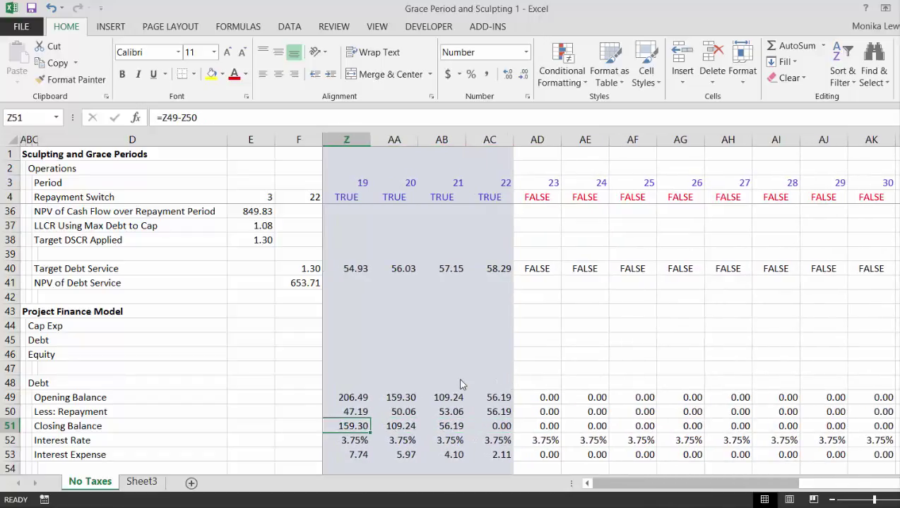
key("Left")
key("Left")
key("Left")
key("Left")
key("Left")
key("Left")
key("Left")
key("Left")
key("Left")
key("Left")
key("Left")
key("Left")
key("Left")
key("Left")
key("Left")
key("Left")
key("Left")
key("Left")
key("Left")
key("Left")
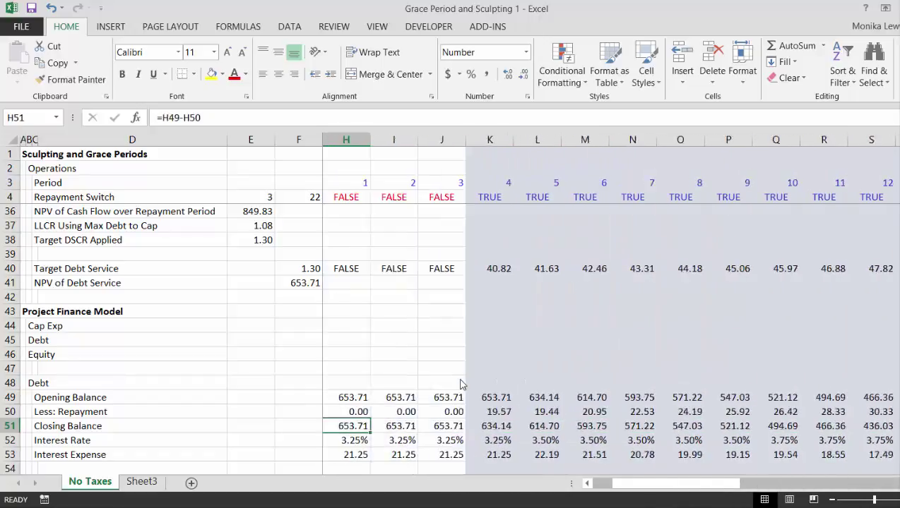
key("Left")
key("Left")
key("Left")
key("Left")
key("Left")
Step: Insert two blank rows above the DSCR section, below the debt schedule
key("Down")
key("Down")
key("Down")
key("Down")
key("Down")
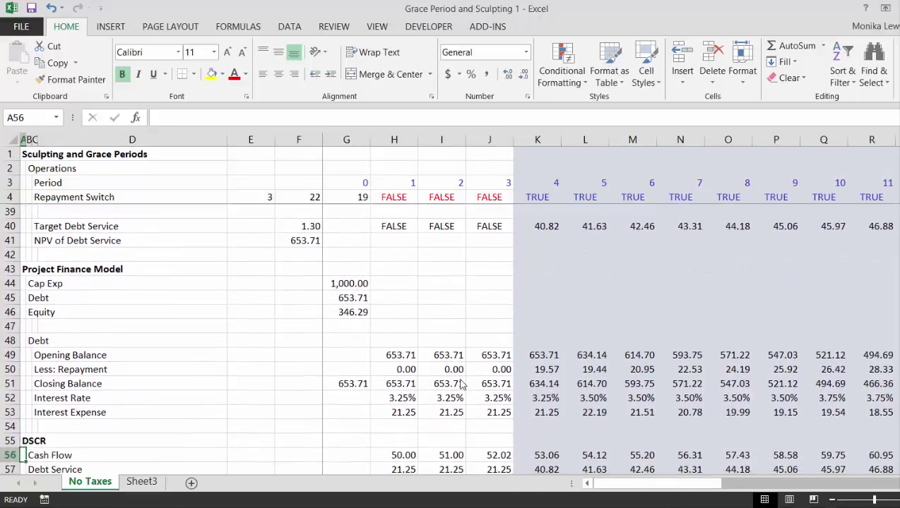
key("Up")
key("Up")
key("Down")
key("shift+space")
key("ctrl+shift+plus")
key("ctrl+shift+plus")
Step: Label the new row in cell C55 as Ending Balance Test
key("Right")
key("Right")
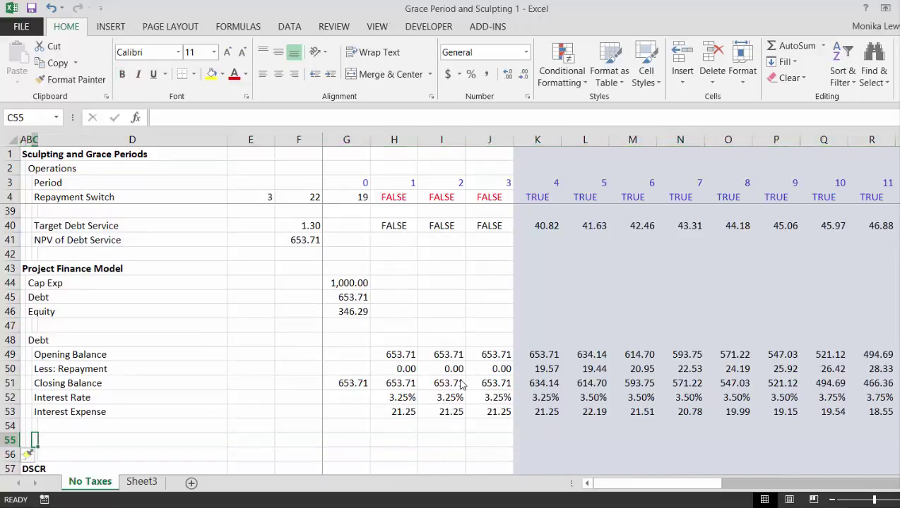
type("Ending Balance Tes")
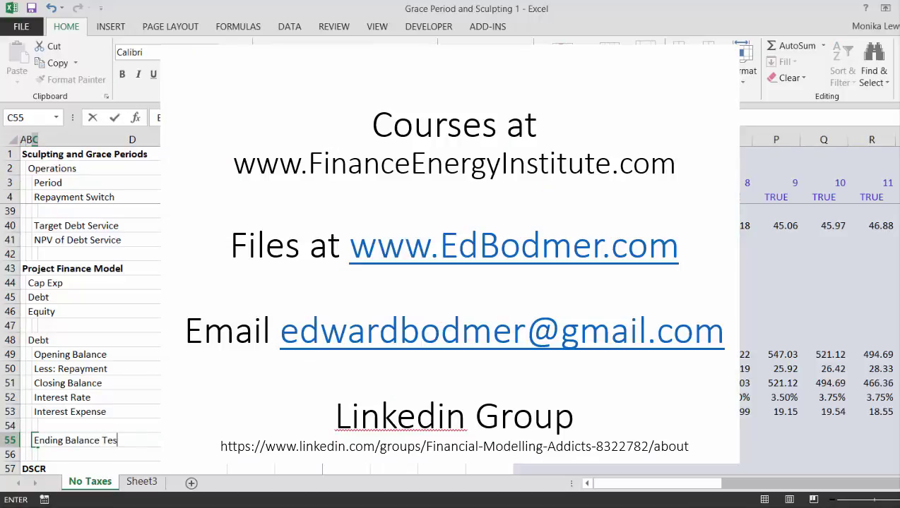
type("t")
key("Return")
Step: Start a SUMIF formula in F55 of the Ending Balance Test row, with the whole Period row 3:3 as its range
key("Up")
key("Right")
key("Right")
key("Right")
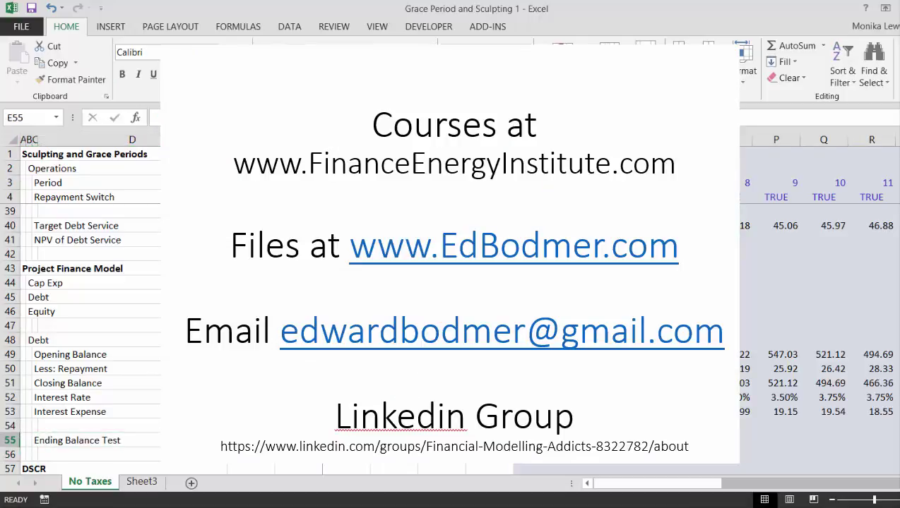
type("=sum")
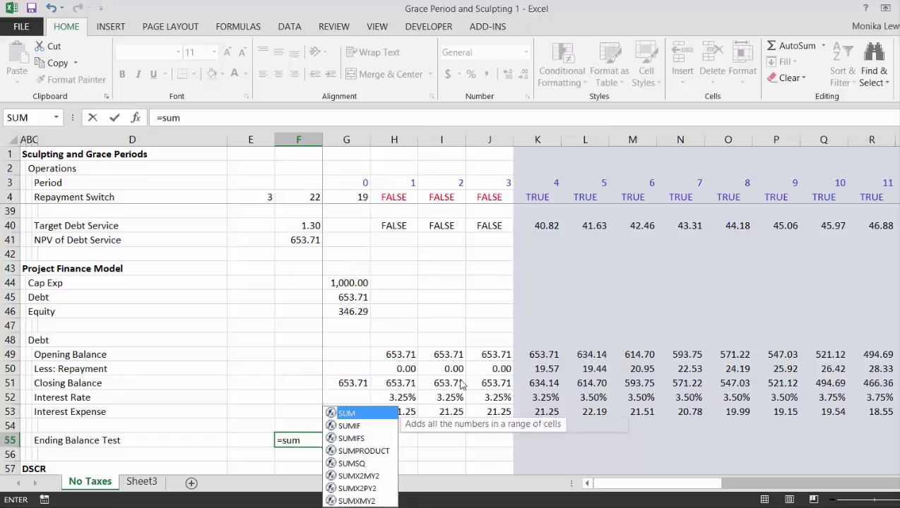
key("Down")
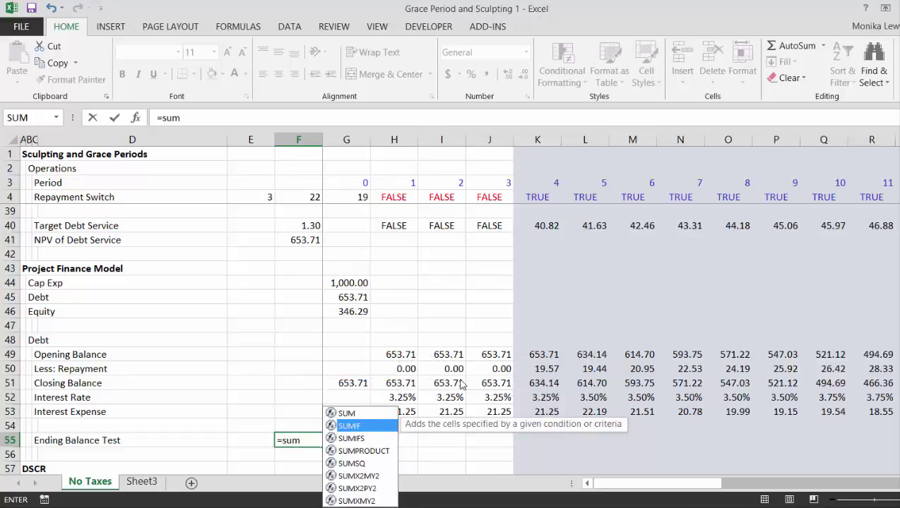
key("Tab")
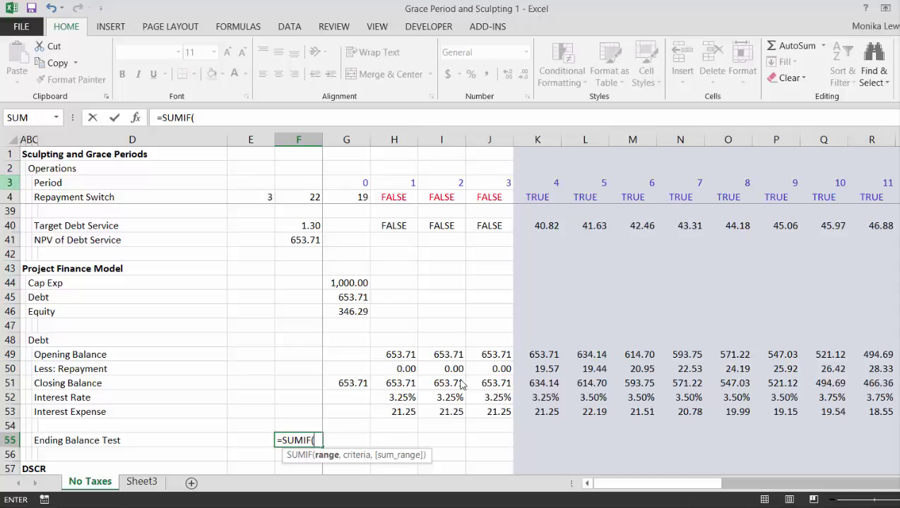
key("shift+space")
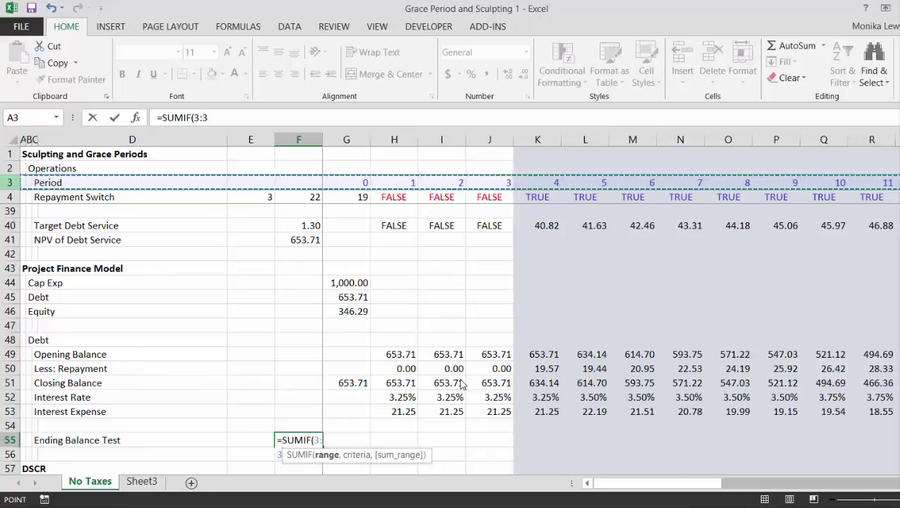
Step: Complete the SUMIF with the quoted criteria ">F4" and the whole Closing Balance row 51:51 as the sum range
type(",\">")
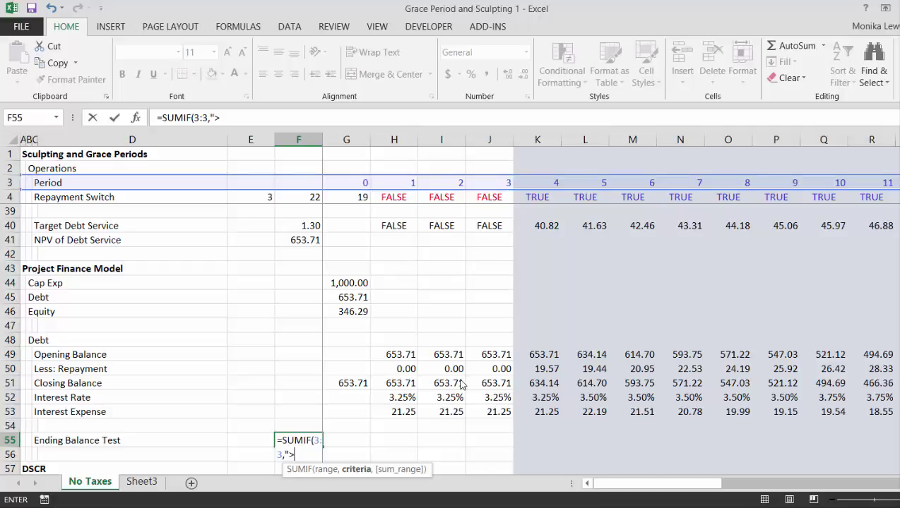
key("ctrl+Up")
key("ctrl+Up")
key("ctrl+Up")
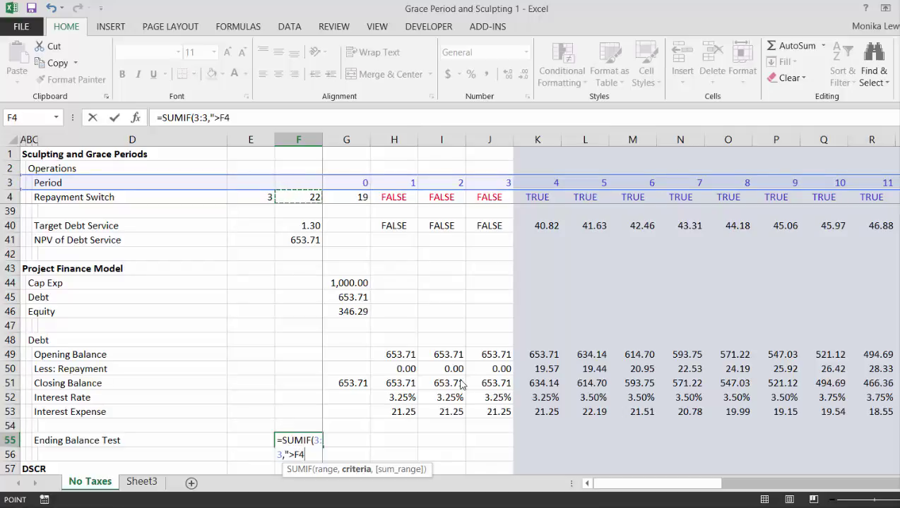
type("\",")
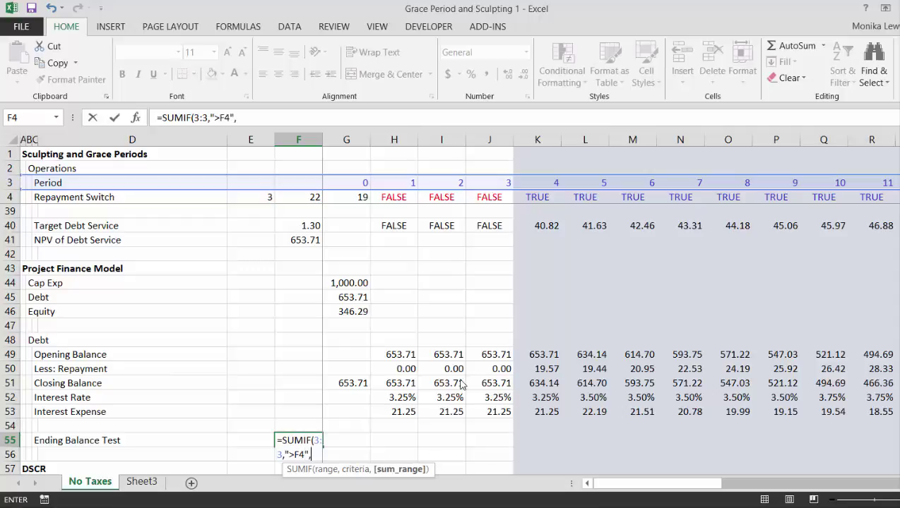
key("Up")
key("Up")
key("Up")
key("Up")
key("shift+space")
key("Return")
key("Up")
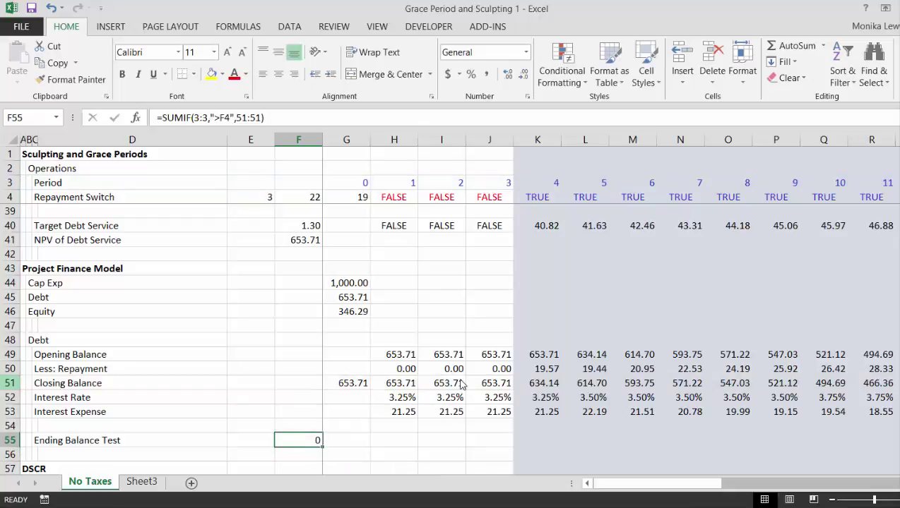
Step: Format the Ending Balance Test result in F55 as a number with two decimals, and review its formula
key("ctrl+shift+1")
key("Up")
key("Down")
key("F2")
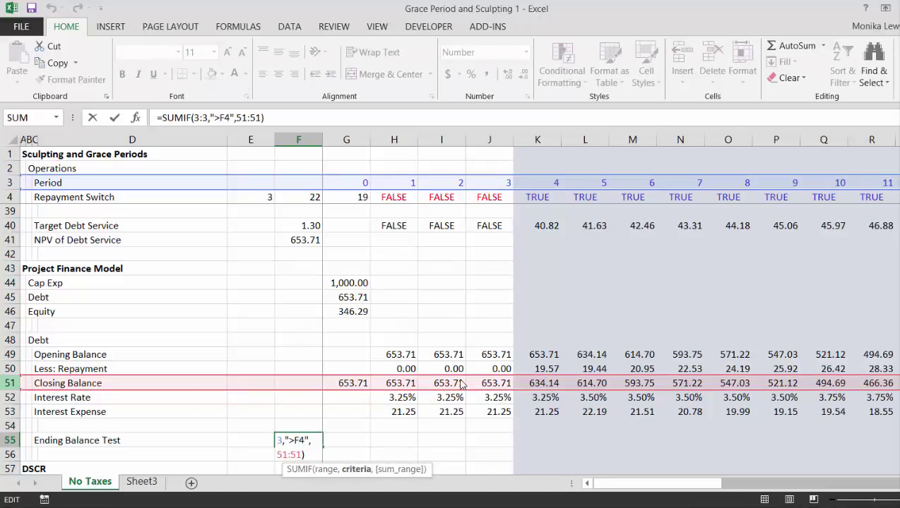
key("Escape")
key("Up")
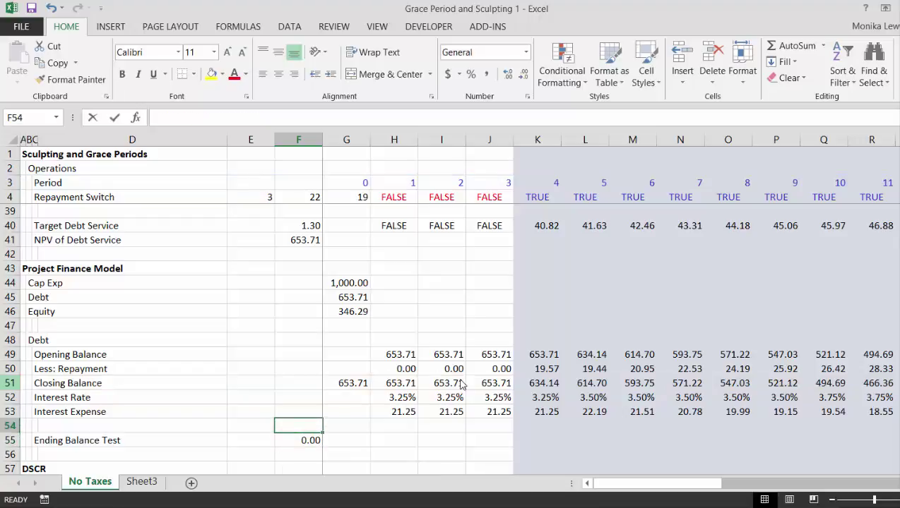
Step: Build the criteria text in F54, above the Ending Balance Test result, with the formula ="<"&F4
type("=\"")
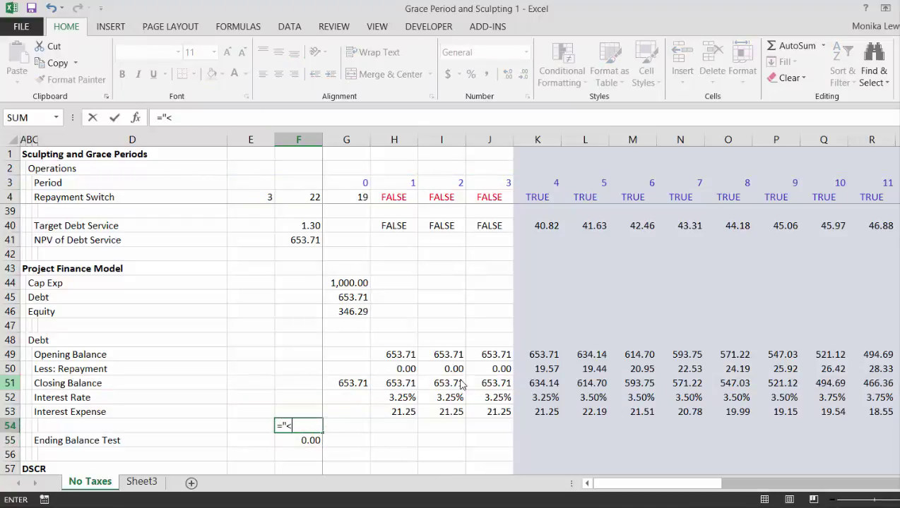
type("<\"&")
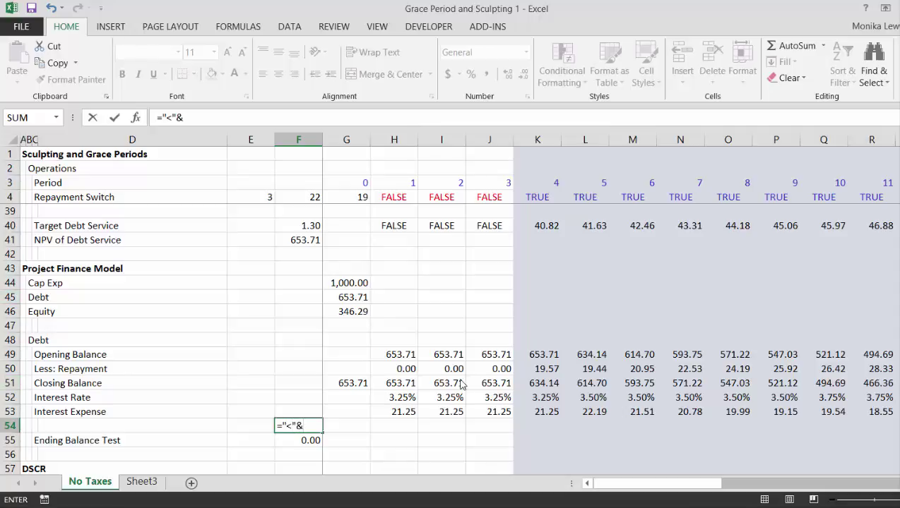
type("F4")
key("Return")
key("Up")
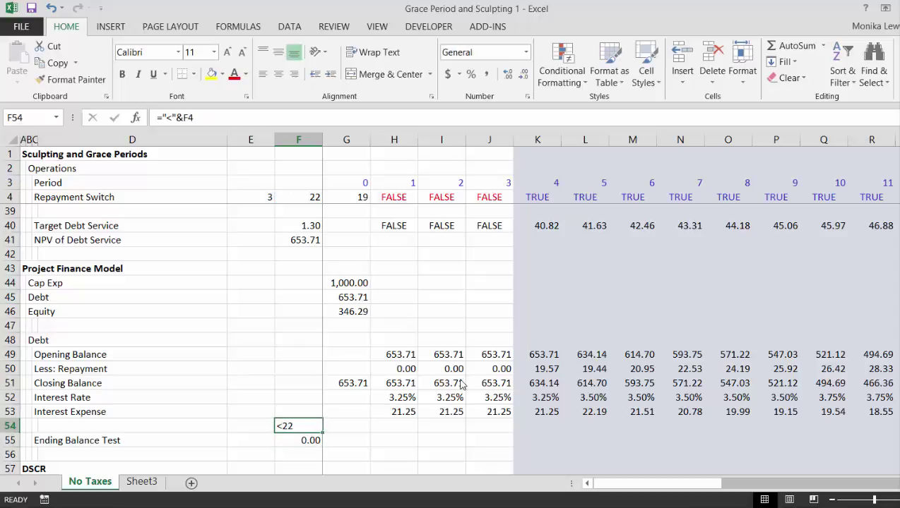
key("F2")
key("Return")
Step: Replace the quoted criteria in F55's SUMIF formula with a reference to the criteria cell F54
key("F2")
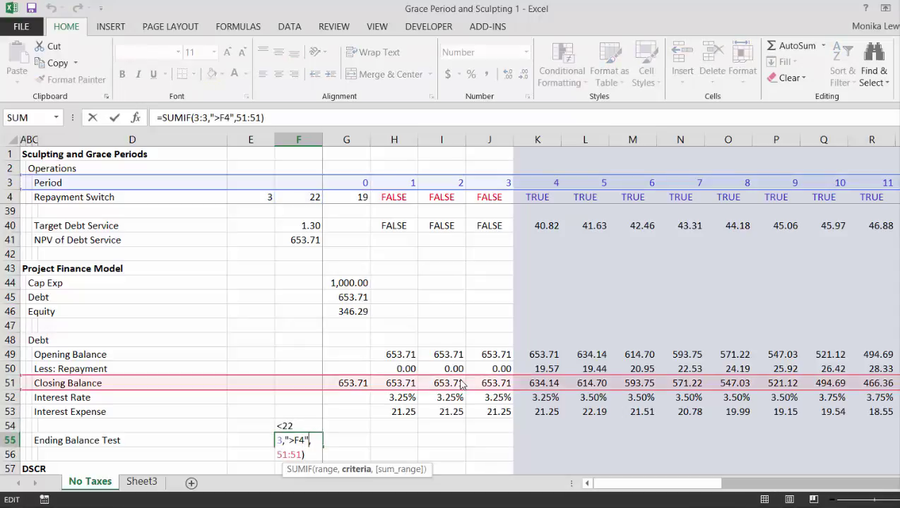
key("BackSpace")
key("BackSpace")
key("BackSpace")
key("BackSpace")
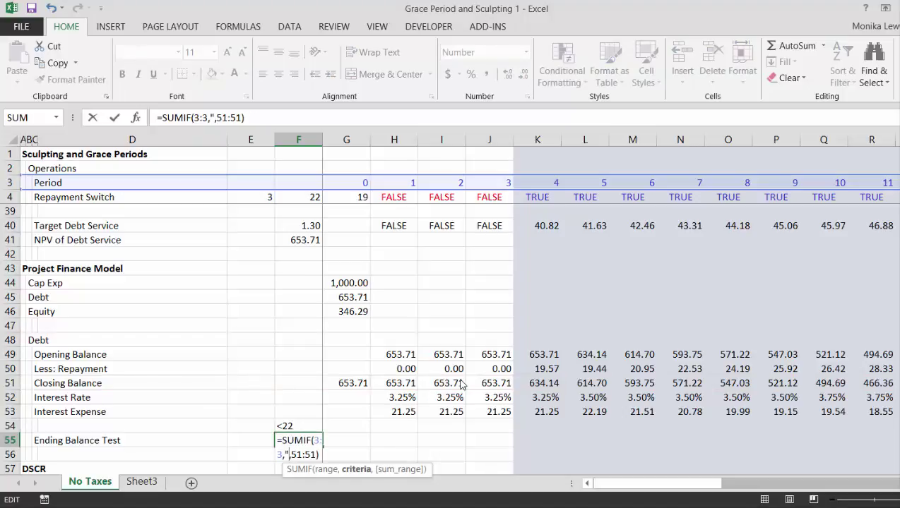
key("BackSpace")
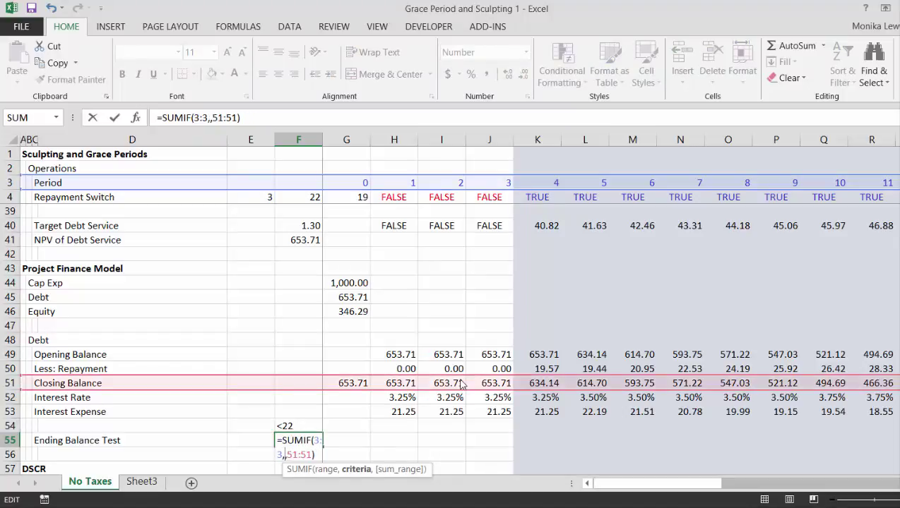
key("F2")
key("Up")
key("Return")
key("Up")
Step: Examine the Closing Balance row across the periods up to the last repayment period in column AC
key("Right")
key("Right")
key("Right")
key("Right")
key("Right")
key("Right")
key("Right")
key("Right")
key("Right")
key("Right")
key("Right")
key("Right")
key("Right")
key("Right")
key("Right")
key("Right")
key("Right")
key("Right")
key("Right")
key("Right")
key("Right")
key("Right")
key("Right")
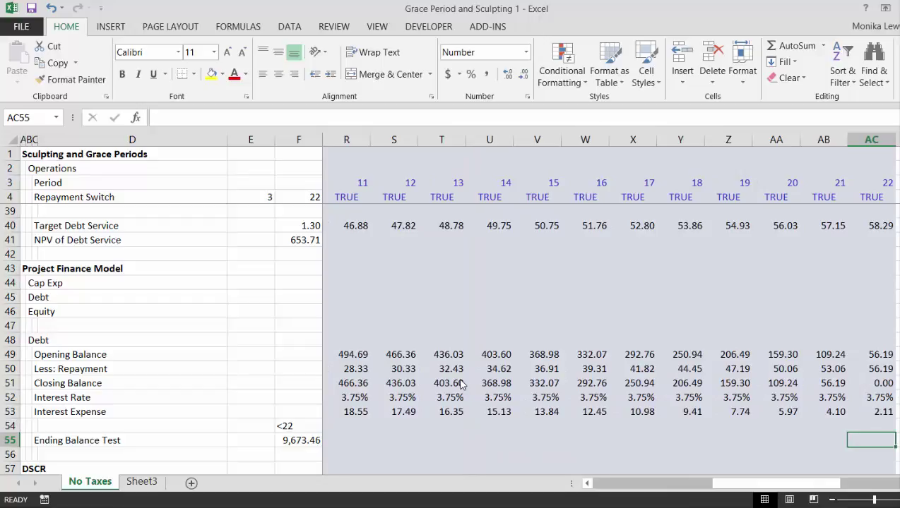
Step: Trace the debt schedule back from column AC to the first periods, and review the SUMIF formula of the Ending Balance Test in F55
key("Left")
key("Left")
key("Left")
key("Left")
key("Left")
key("Left")
key("Left")
key("Left")
key("Left")
key("Left")
key("Left")
key("Left")
key("Left")
key("Left")
key("Left")
key("Left")
key("Left")
key("Left")
key("Left")
key("Left")
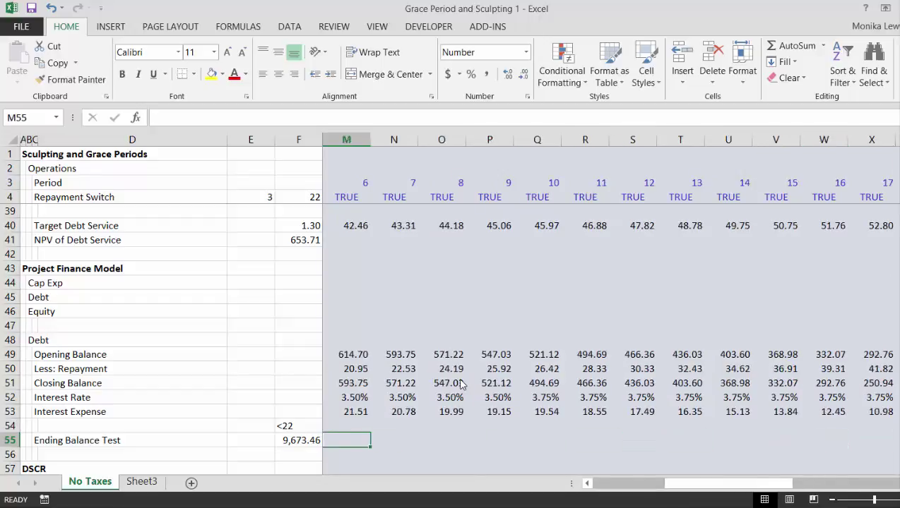
key("Right")
key("Right")
key("Right")
key("Right")
key("F2")
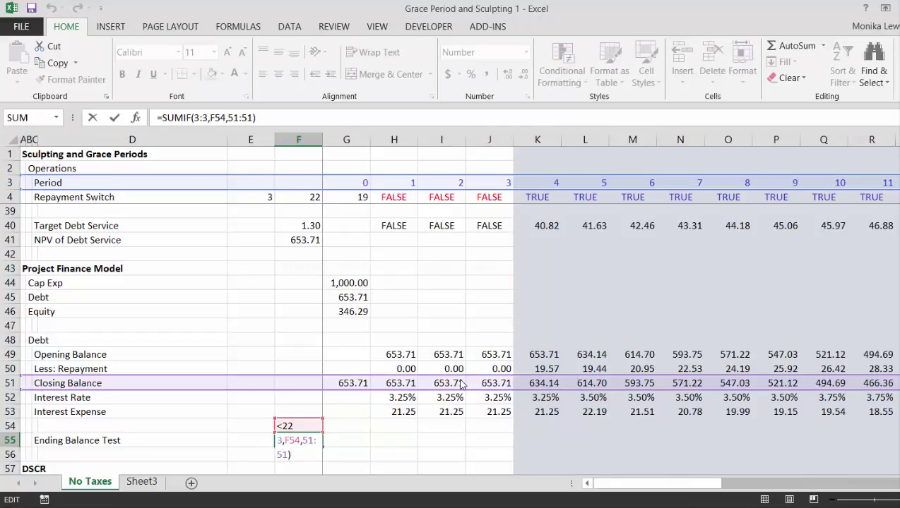
key("Escape")
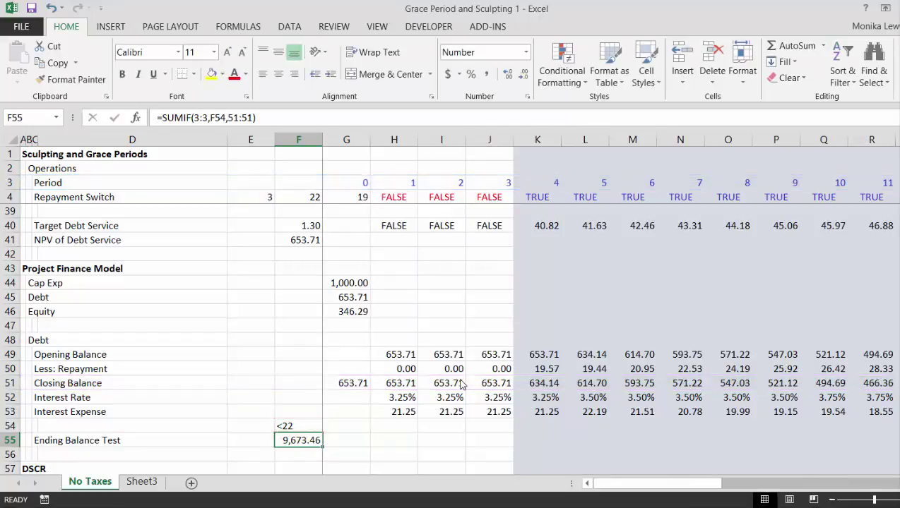
Step: Change the comparison operator in the criteria cell F54 to greater than, giving the formula =">"&F4
key("Up")
key("F2")
key("BackSpace")
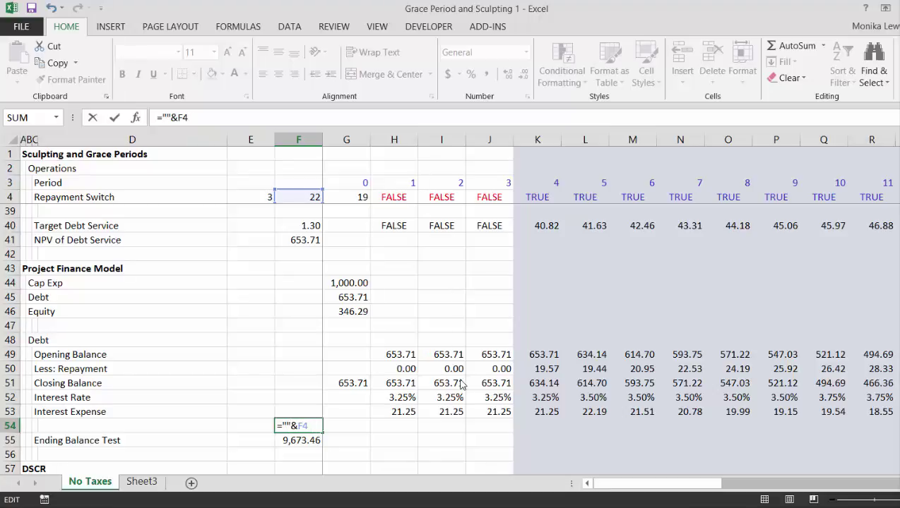
type(">")
key("Return")
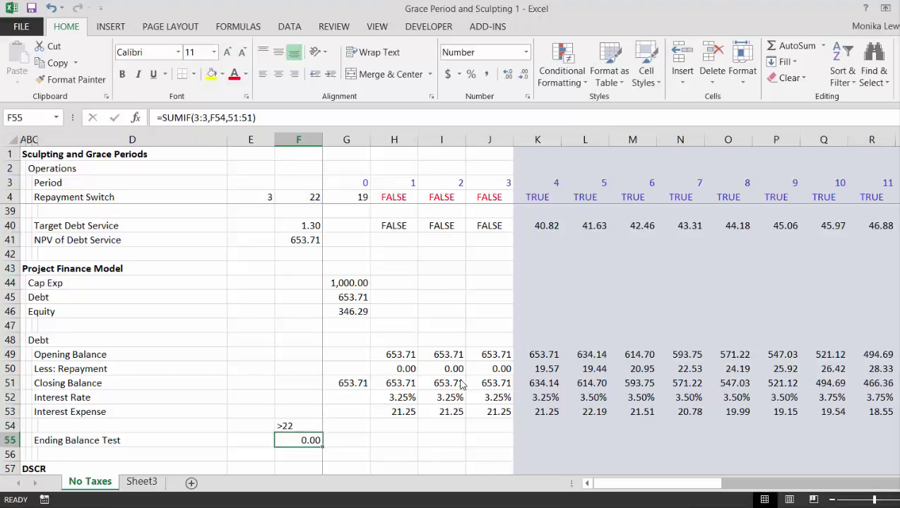
Step: Turn the Ending Balance Test in F55 into a logical check by adding =0 after the SUMIF
key("F2")
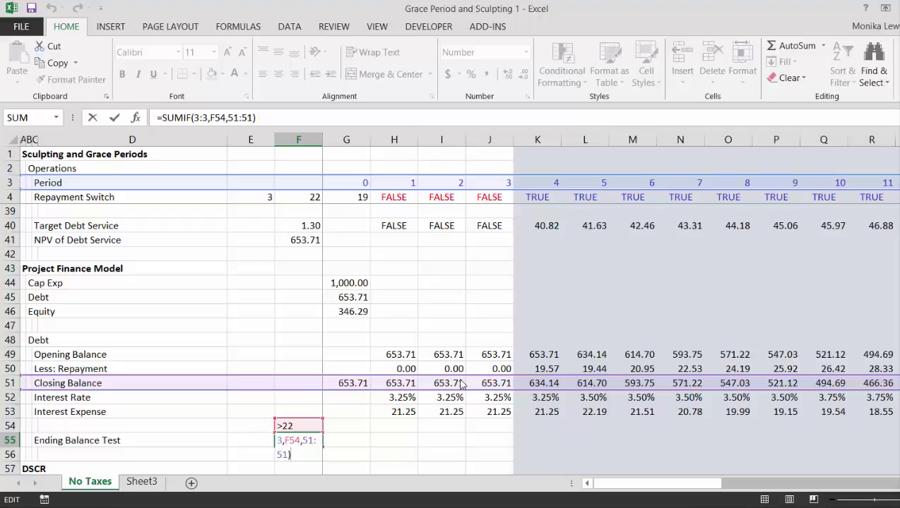
type("=0")
key("Return")
key("Up")
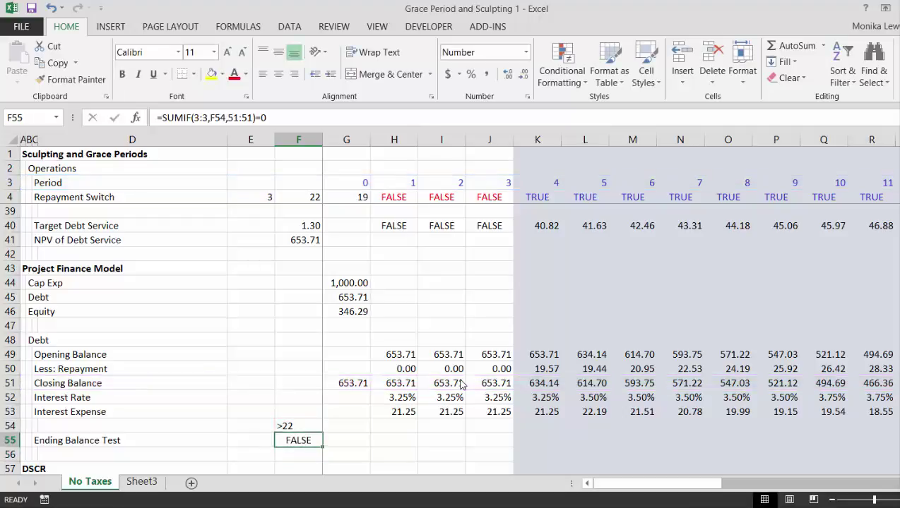
Step: Wrap the SUMIF in F55 in a ROUND function with 3 digits, keeping the comparison with 0 outside it
key("F2")
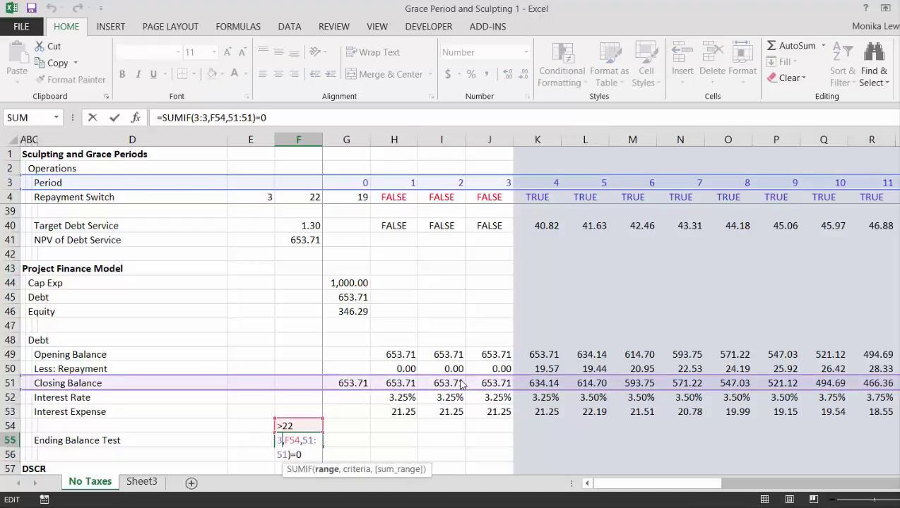
key("Left")
key("Left")
key("Left")
key("Left")
key("Left")
key("Left")
key("Left")
key("Left")
key("Left")
type("round(")
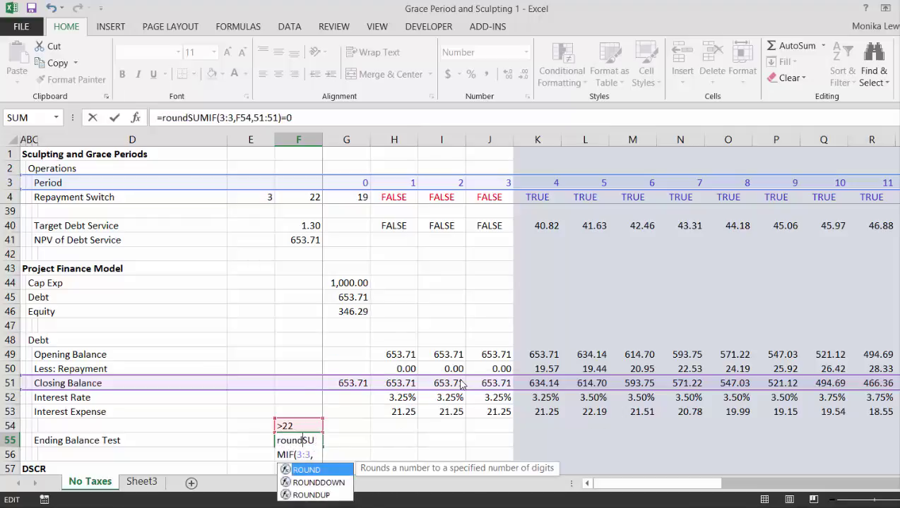
key("Right")
key("Right")
key("Right")
key("Right")
key("Right")
key("Right")
key("Right")
key("Right")
key("Right")
key("Right")
key("Right")
key("Right")
key("Right")
key("Right")
key("Right")
key("Right")
key("Right")
key("Right")
key("Right")
key("Right")
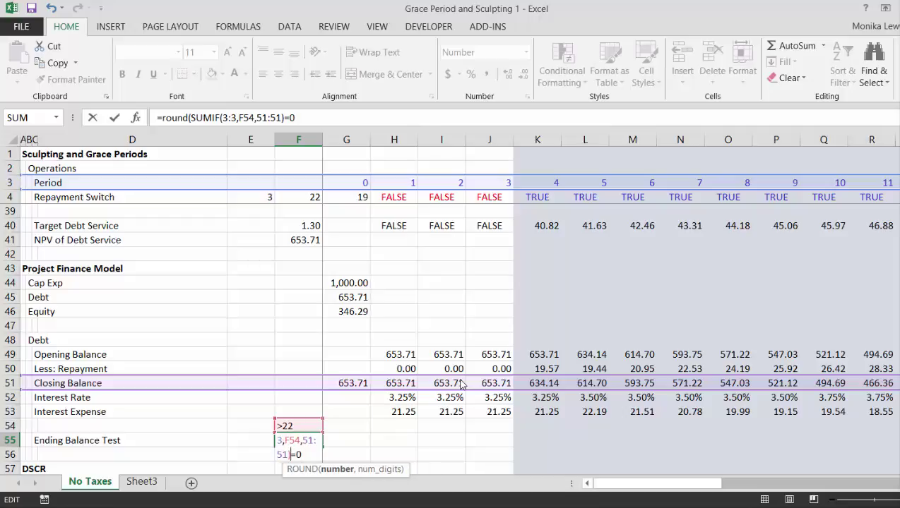
type(",3)")
key("Return")
key("Up")
Step: Check the criteria formula in F54, and examine the Operations, Taxes and Financing Assumptions sections above it
key("Left")
key("Up")
key("Right")
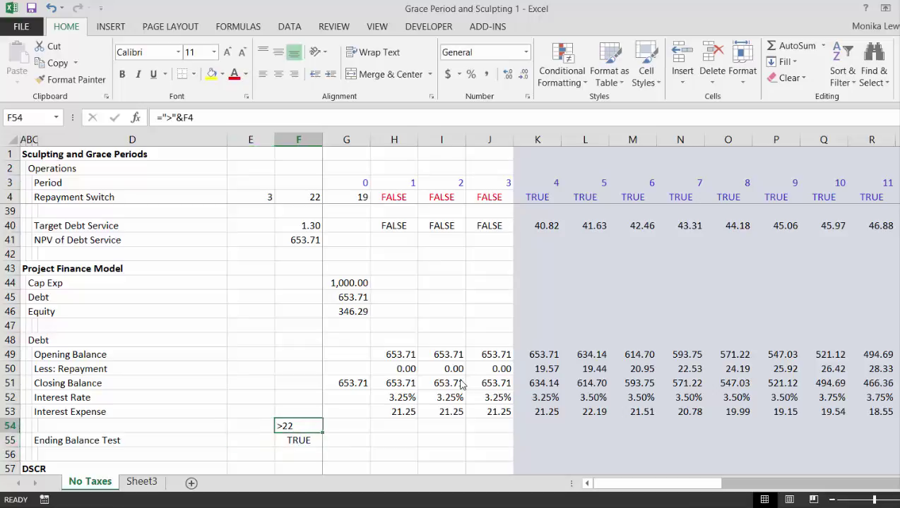
key("Up")
key("Up")
key("Up")
key("Up")
key("Up")
key("Up")
key("Up")
key("Up")
key("Up")
key("Up")
key("Up")
key("Up")
key("Up")
key("Up")
key("Up")
key("Up")
key("Up")
key("Up")
key("Up")
key("Up")
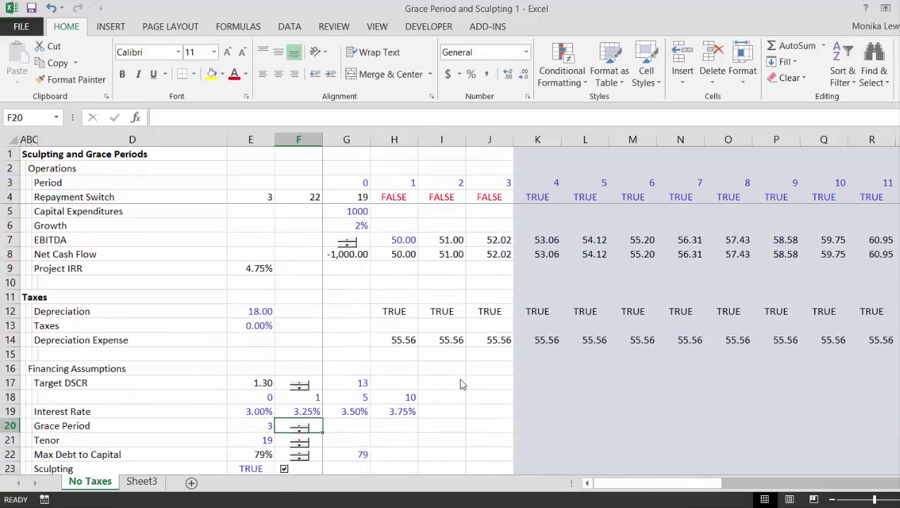
Step: Examine the Debt Size section and the cash flow, interest rate index and target debt service rows below it
key("Down")
key("Down")
key("Down")
key("Down")
key("Down")
key("Down")
key("Down")
key("Down")
key("Down")
key("Down")
key("Down")
key("Down")
key("Down")
key("Down")
key("Down")
key("Down")
key("Down")
key("Down")
key("Down")
key("Down")
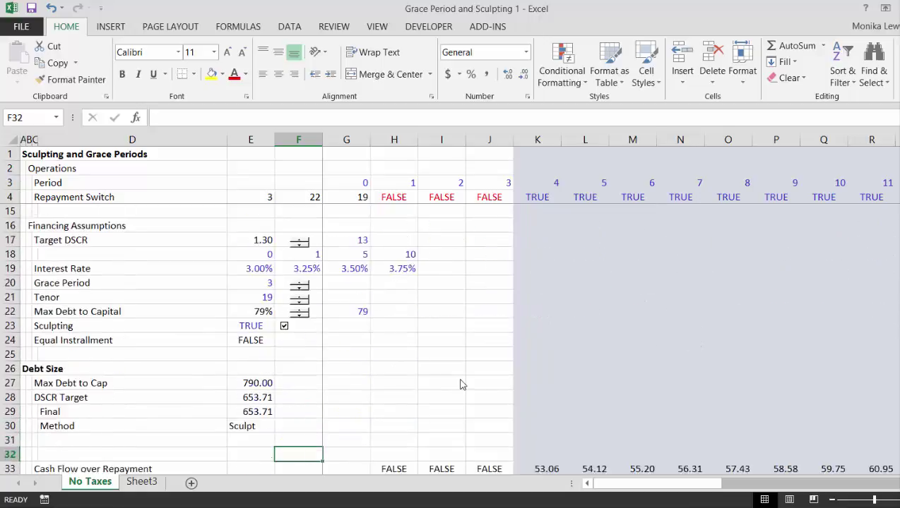
key("Down")
key("Down")
key("Down")
key("Down")
key("Down")
key("Down")
key("Down")
key("Down")
key("Down")
key("Up")
key("Up")
key("Down")
key("Down")
key("Up")
key("Up")
key("Up")
key("Up")
key("Up")
key("Up")
key("Up")
key("Up")
key("Up")
key("Up")
key("Up")
key("Up")
key("Up")
key("Up")
key("Up")
key("Up")
key("Up")
key("Up")
key("Up")
key("Up")
key("Up")
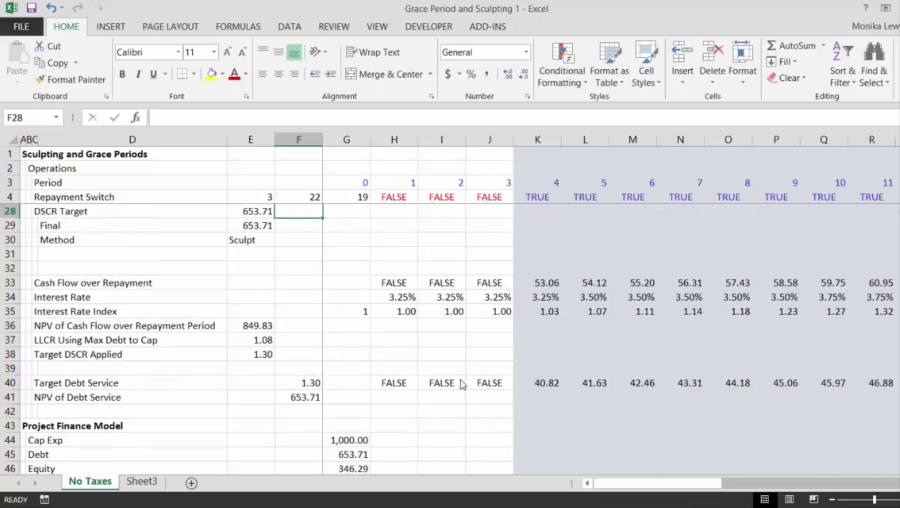
Step: Raise the operating cash flow assumption in the Operations section so that the period 1 cash flow is 100
key("Up")
key("Up")
key("Up")
key("Up")
key("Up")
key("Up")
key("Up")
key("Up")
key("Up")
key("Up")
key("Up")
key("Up")
key("Up")
key("Up")
key("Up")
key("Up")
key("Up")
key("Up")
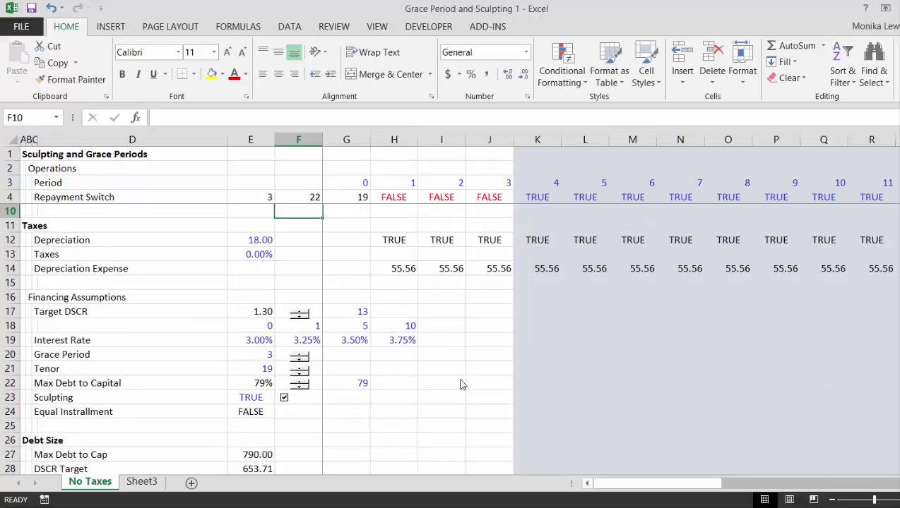
key("Up")
key("Up")
key("Up")
key("Up")
key("Up")
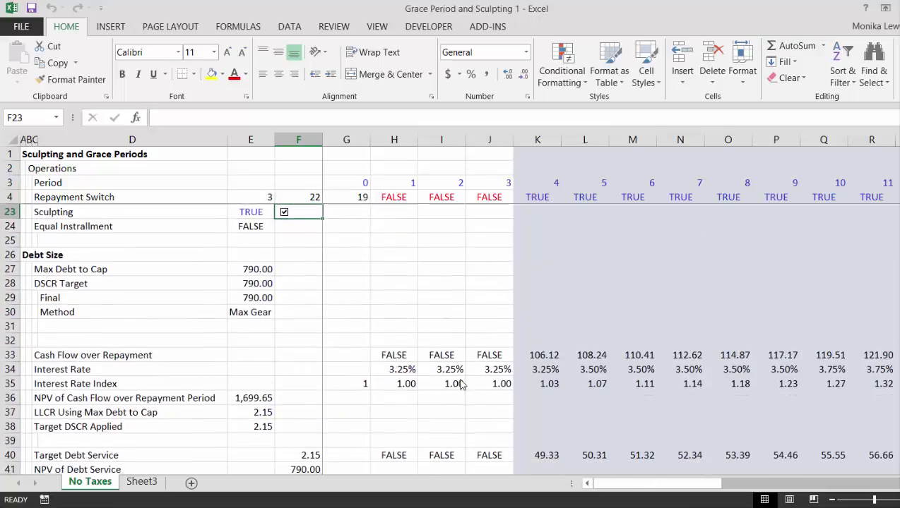
Step: Check the Ending Balance Test and debt schedule, and the debt sizing rows above them
key("ctrl+Down")
key("ctrl+Down")
key("Up")
key("Up")
key("Up")
key("Up")
key("Up")
key("Up")
key("Up")
key("Up")
key("Up")
key("Up")
key("Up")
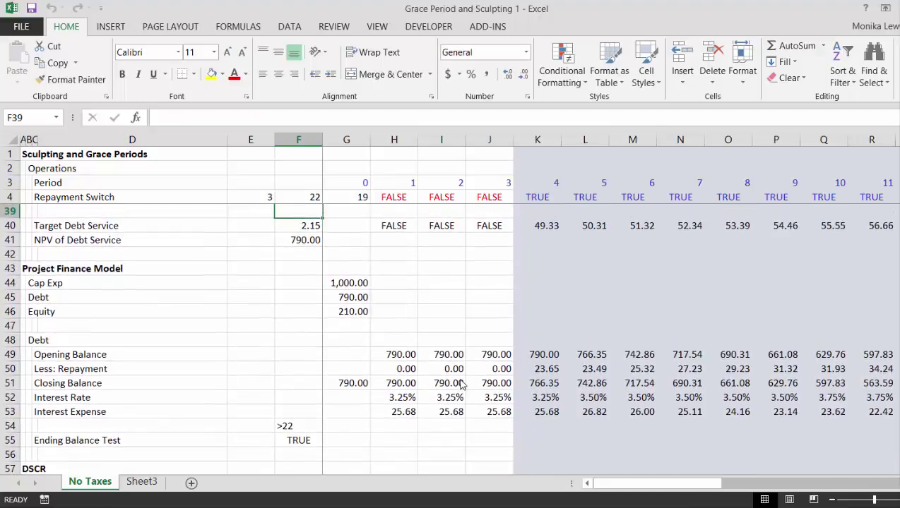
key("Up")
key("Up")
key("Up")
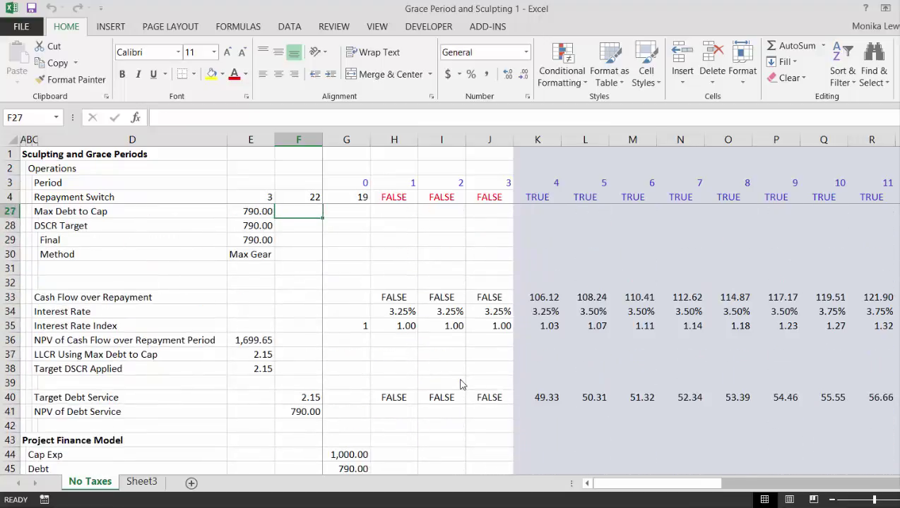
Step: Examine the LLCR Using Max Debt to Cap, Target DSCR Applied, Target Debt Service and NPV of Debt Service rows
key("Down")
key("Down")
key("Down")
key("Down")
key("Down")
key("Down")
key("Down")
key("Down")
key("Down")
key("Down")
key("Down")
key("Down")
key("Up")
key("Up")
key("Down")
key("Down")
key("Down")
key("Right")
key("Right")
key("Down")
key("Left")
key("Left")
key("Right")
key("Right")
key("Right")
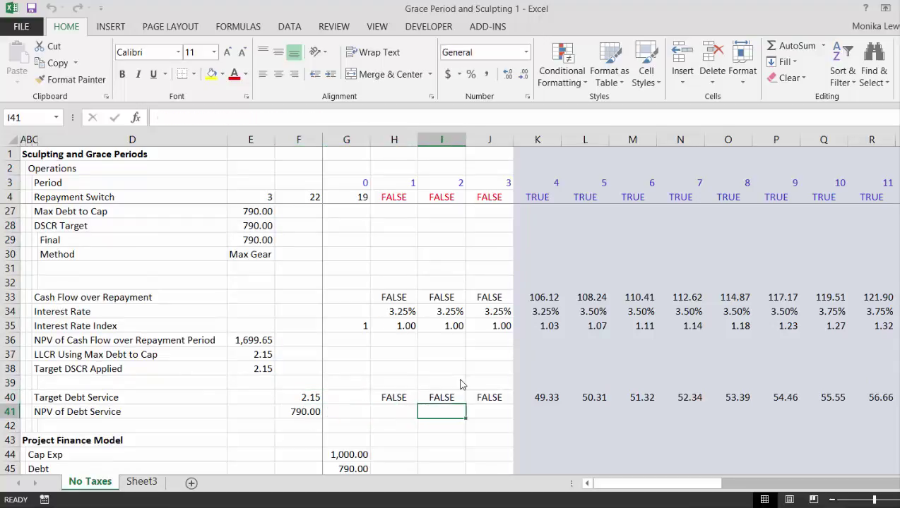
key("Up")
key("Right")
key("Right")
key("Right")
key("Down")
key("Down")
key("Down")
key("Down")
key("Down")
key("Down")
key("Down")
key("Down")
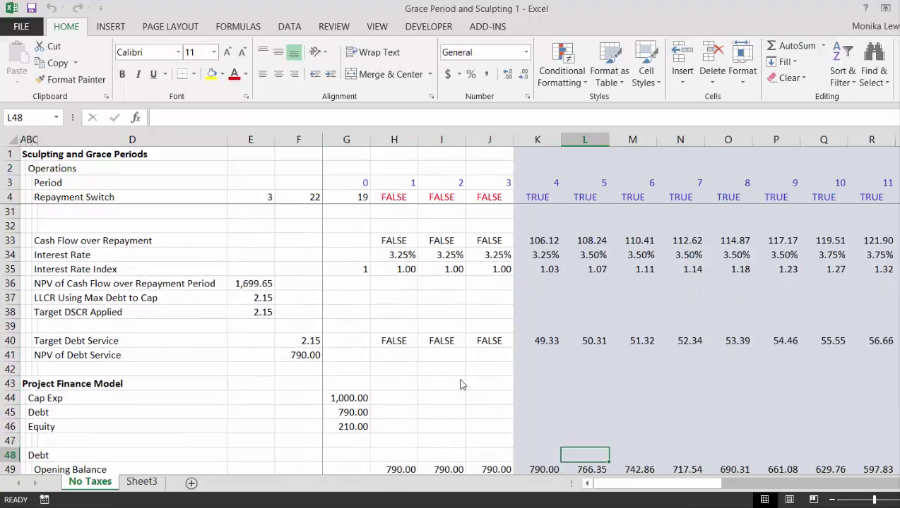
Step: Review the final debt and method in the Debt Size section against the debt schedule and DSCR section
key("Up")
key("Up")
key("Up")
key("Up")
key("Up")
key("Up")
key("Up")
key("Up")
key("Up")
key("Up")
key("Up")
key("Up")
key("Up")
key("Up")
key("Up")
key("Up")
key("Up")
key("Up")
key("Up")
key("Up")
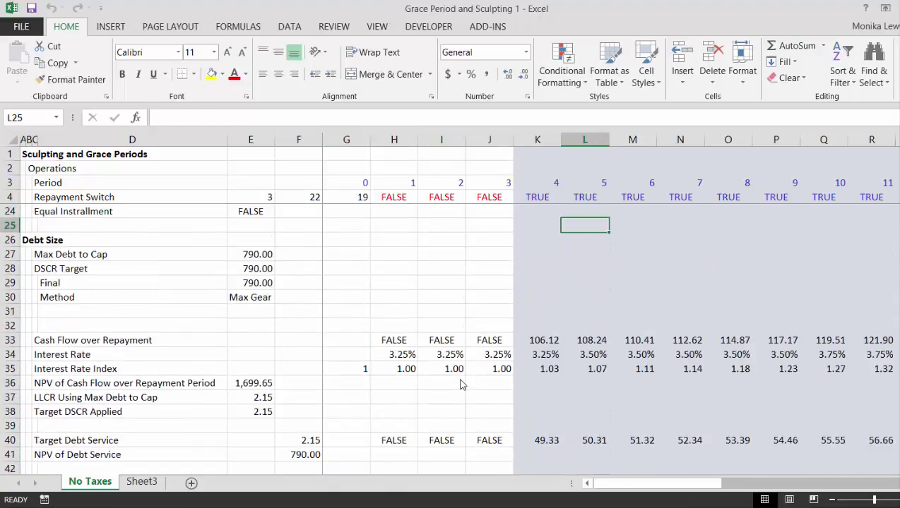
key("Down")
key("Down")
key("Down")
key("Down")
key("Down")
key("Down")
key("Down")
key("Down")
key("Down")
key("Down")
key("Down")
key("Down")
key("Down")
key("Down")
key("Down")
key("Down")
key("Down")
key("Down")
key("Down")
key("Down")
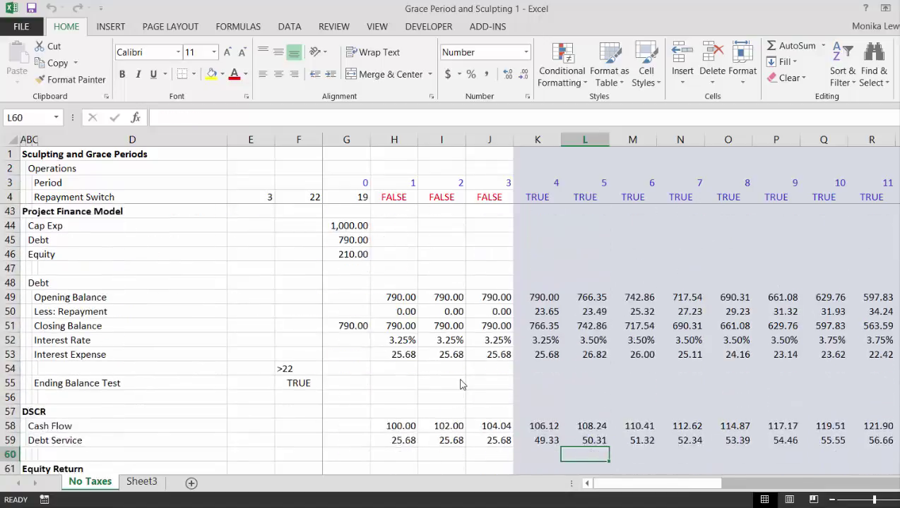
Step: Follow the debt schedule across the repayment periods to the Closing Balance in period 22, and return to the first columns
key("Down")
key("Up")
key("Up")
key("Up")
key("Up")
key("Up")
key("Up")
key("Up")
key("Up")
key("Up")
key("Right")
key("Right")
key("Right")
key("Right")
key("Right")
key("Right")
key("Right")
key("Right")
key("Right")
key("Right")
key("Right")
key("Right")
key("Right")
key("Right")
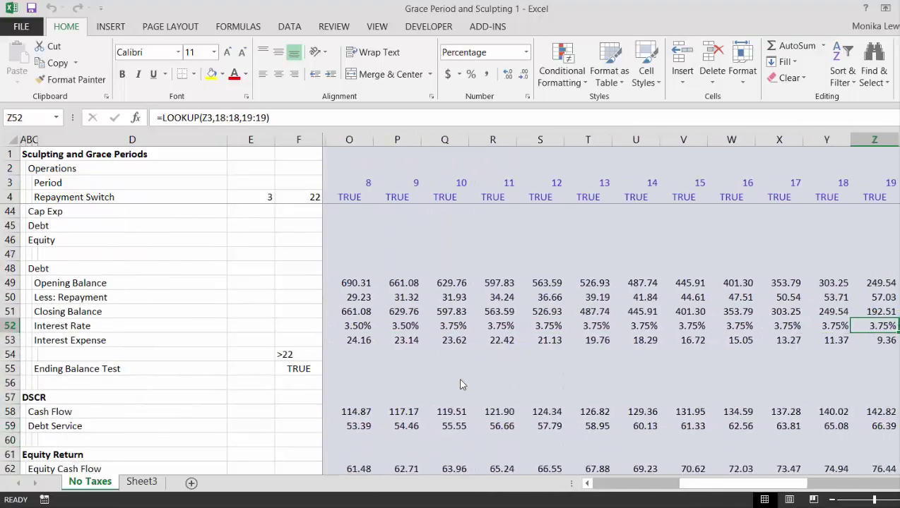
key("Right")
key("Right")
key("Right")
key("Right")
key("Up")
key("Left")
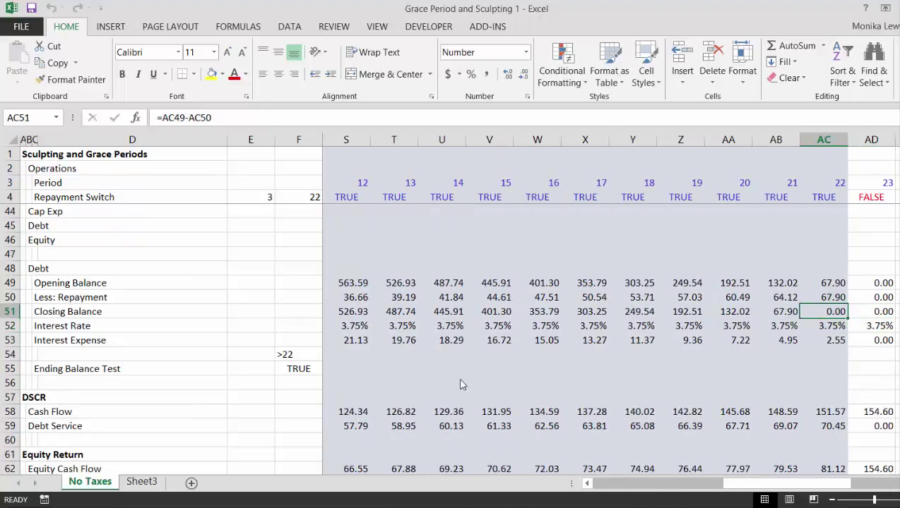
key("ctrl+Left")
key("Left")
key("Left")
key("Left")
key("Left")
key("Left")
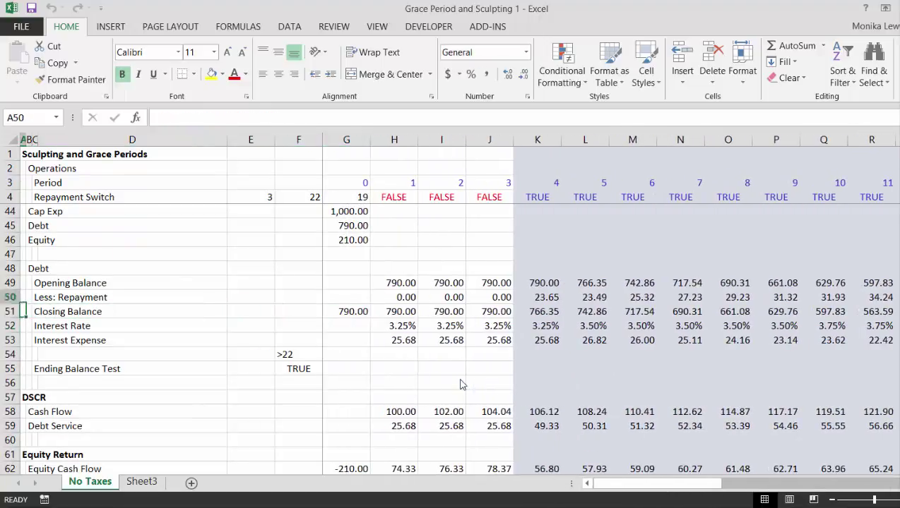
Step: Follow the rows above the debt schedule across the repayment periods, and return to the first columns
key("Page_Up")
key("Down")
key("Down")
key("Right")
key("Right")
key("Right")
key("Right")
key("Right")
key("Right")
key("Right")
key("Right")
key("Right")
key("Right")
key("Right")
key("Right")
key("Right")
key("Right")
key("Right")
key("Right")
key("Right")
key("Right")
key("Right")
key("Right")
key("Right")
key("Right")
key("Right")
key("Right")
key("Right")
key("Right")
key("Right")
key("Right")
key("Right")
key("Left")
key("Left")
key("Left")
key("Left")
key("Left")
key("Left")
key("Left")
key("Left")
key("Left")
key("Left")
key("Left")
key("Left")
key("Left")
key("Left")
key("Left")
key("Left")
key("Left")
key("Left")
key("Left")
key("Left")
key("Left")
key("Left")
key("Left")
key("Left")
key("Left")
key("Left")
key("Left")
Step: Go back to the Taxes inputs above the Financing Assumptions
key("Page_Up")
scroll(460, 385, "up", 2)
key("Up")
key("Up")
key("Up")
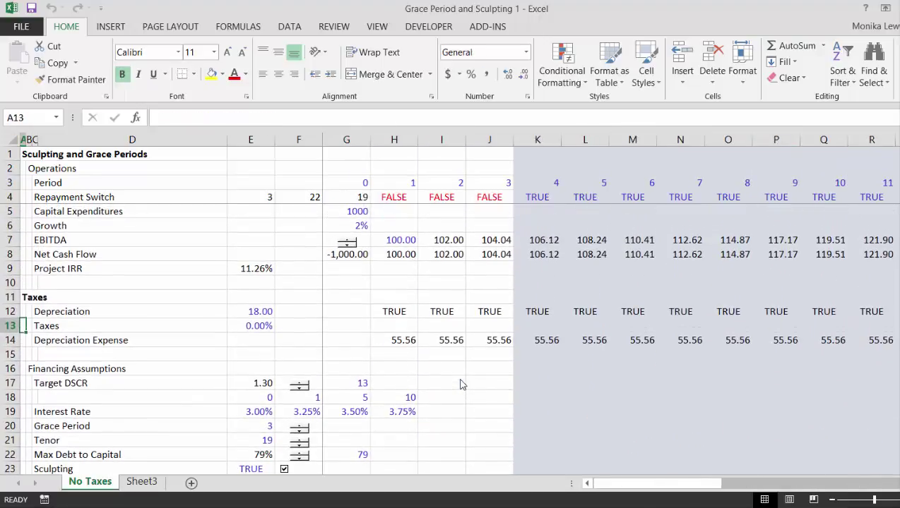